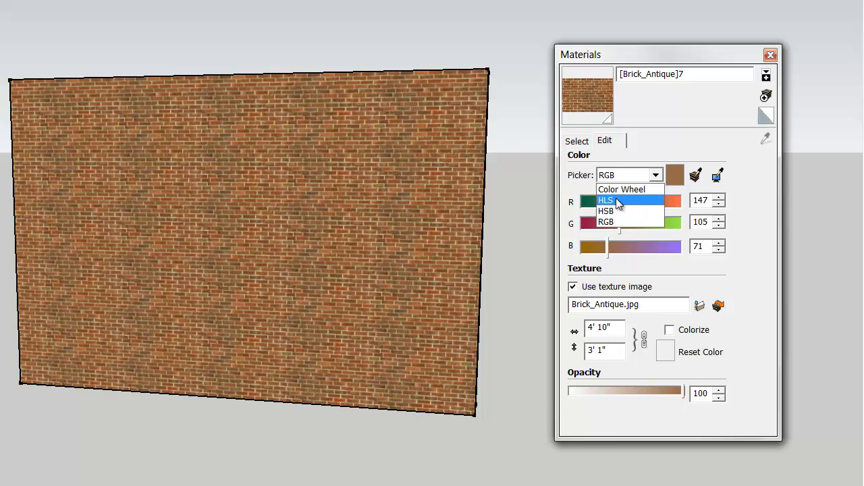
Step: Try recoloring the brick material with HLS sliders and an RGB green value of 35, and reset its original color
left_click(618, 202)
left_click_drag(612, 221, 625, 246)
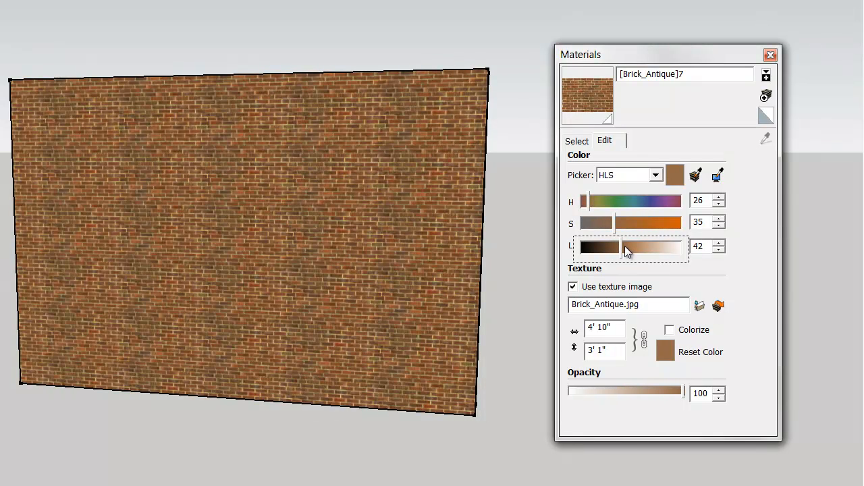
left_click(655, 175)
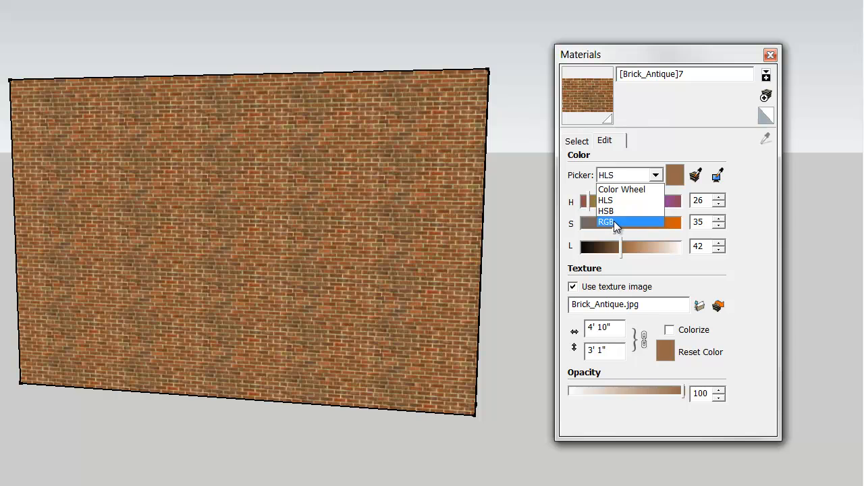
left_click(614, 221)
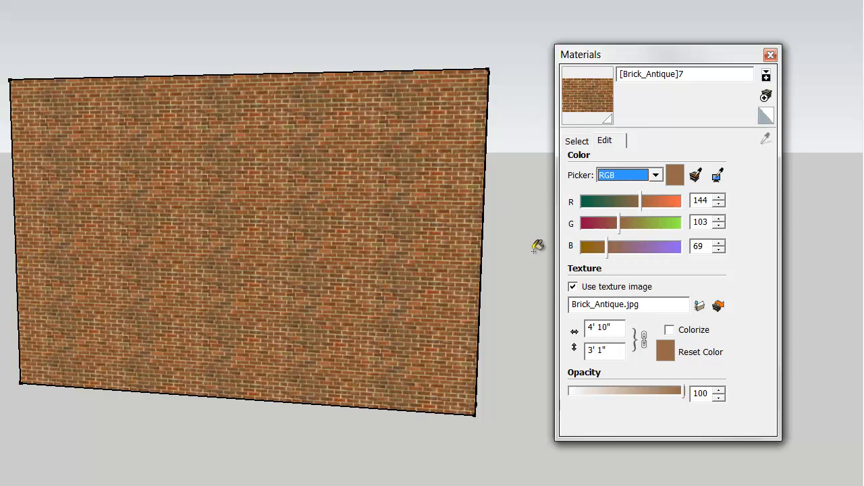
left_click_drag(618, 224, 598, 229)
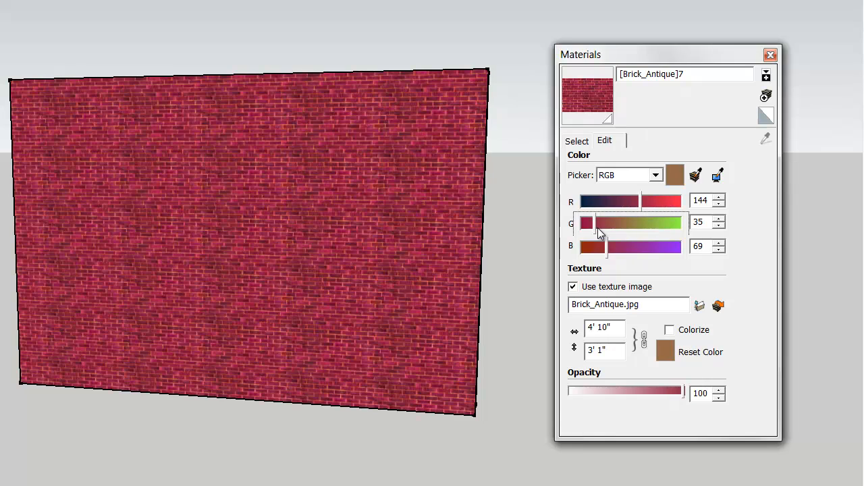
left_click(665, 352)
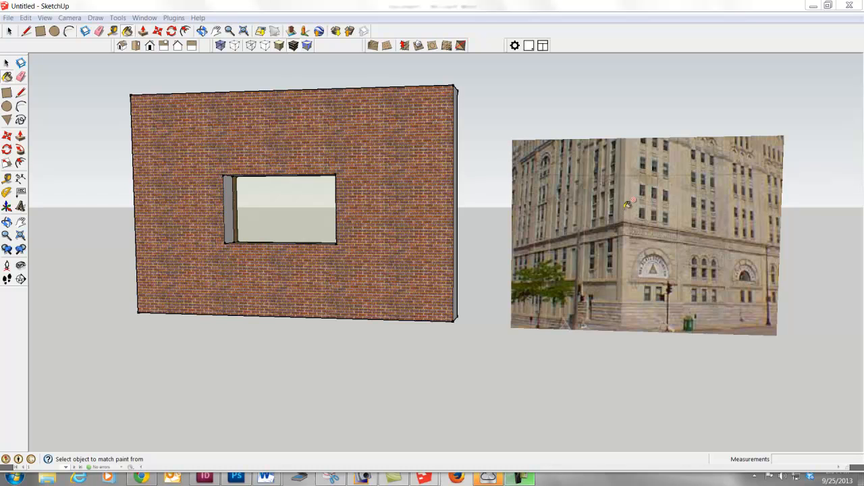
Step: Edit the Brick_Antique material and match its color to the stone facade sampled on screen from the building photo
left_click(7, 77)
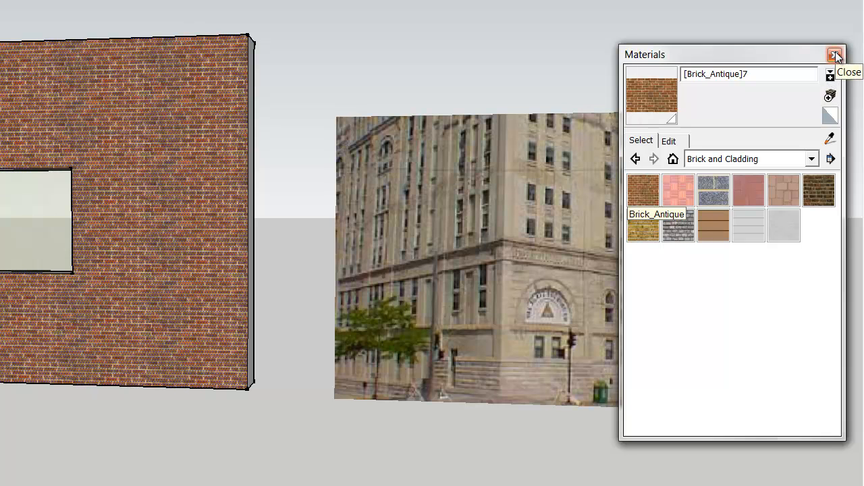
left_click(667, 141)
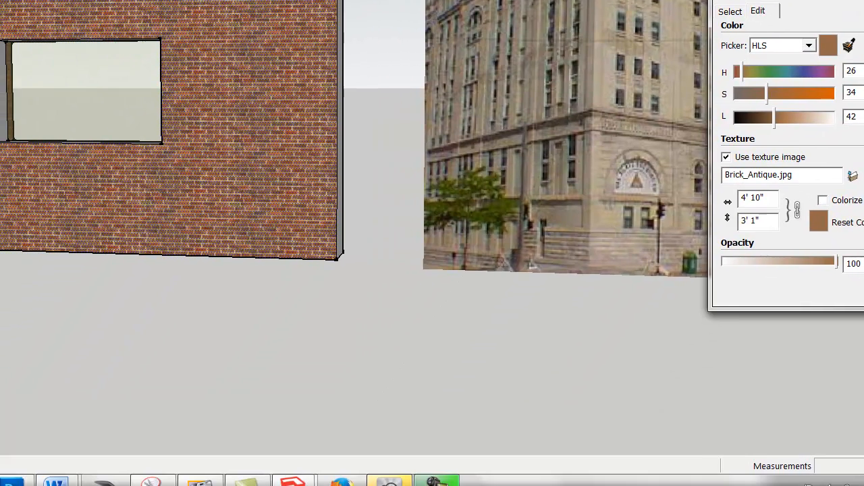
left_click_drag(781, 99, 395, 51)
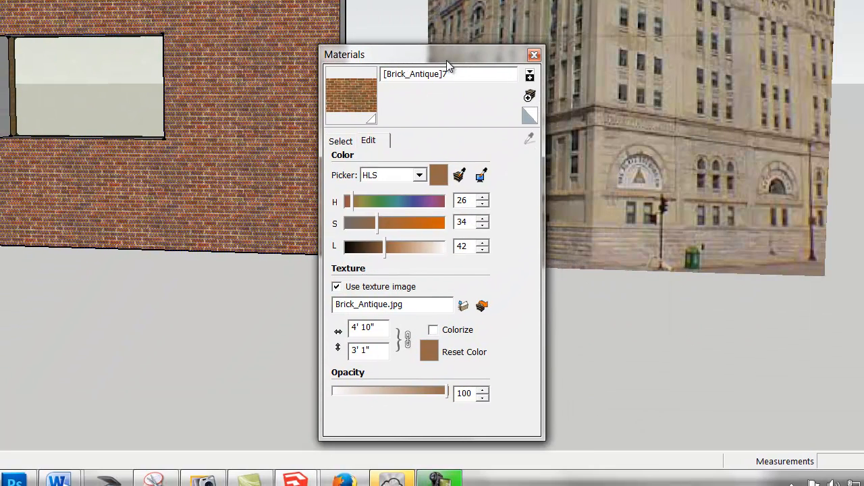
left_click(480, 177)
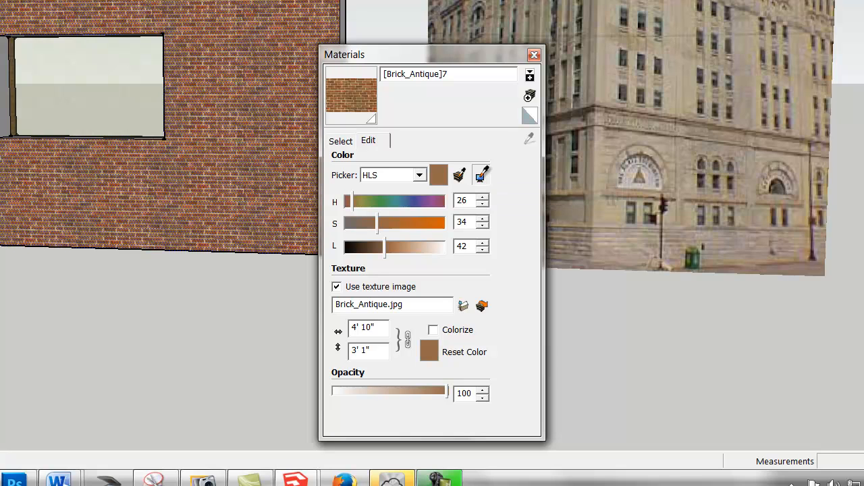
left_click(603, 63)
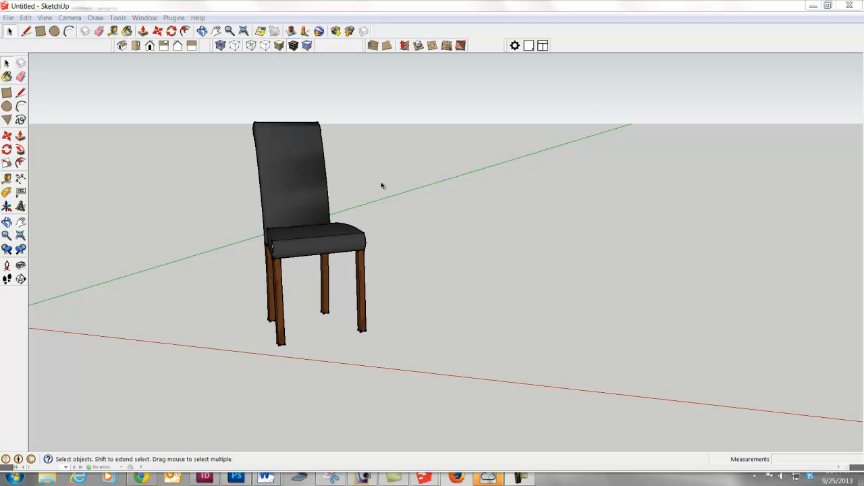
Step: Start a file import, try the SketchUp Files (*.skp) filter, and set the file type back to JPEG Image (*.jpg)
left_click(8, 17)
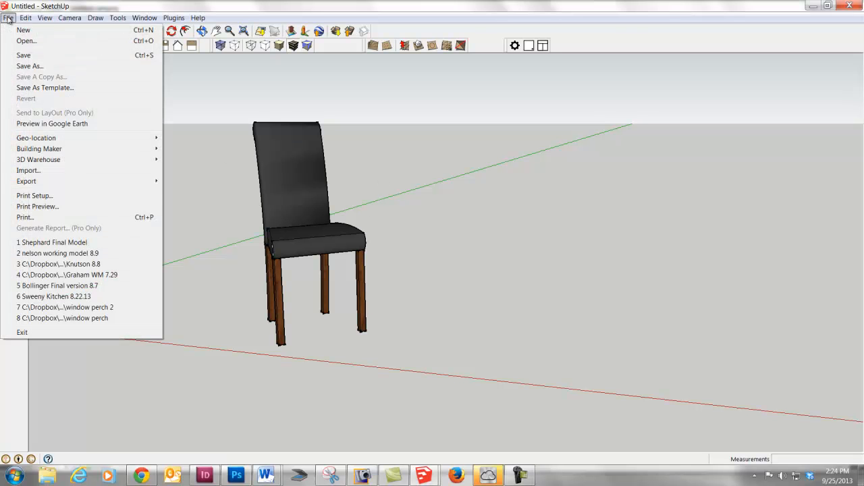
left_click(42, 170)
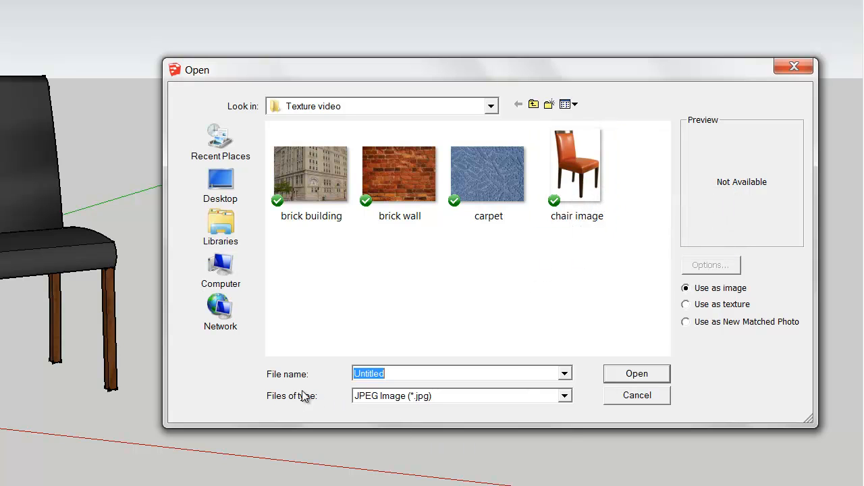
left_click(565, 395)
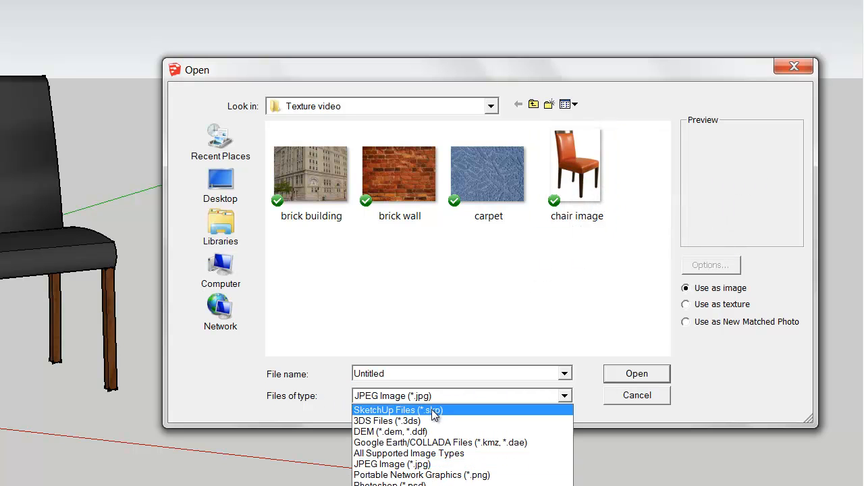
left_click(434, 409)
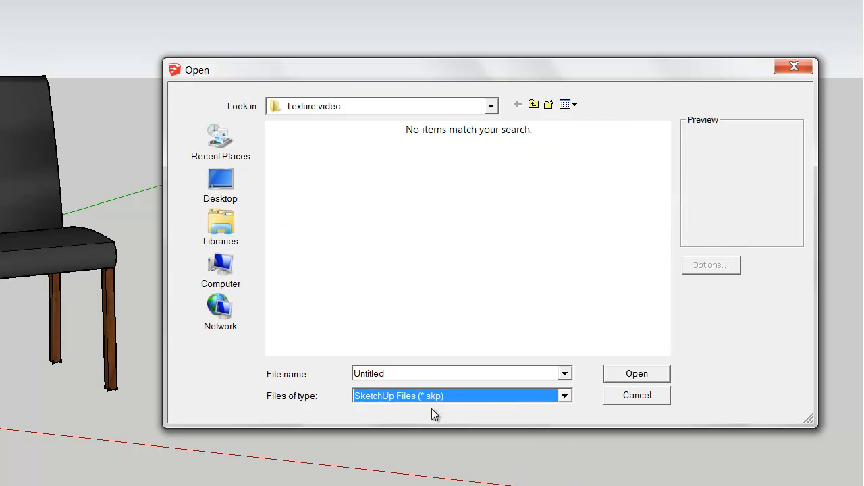
left_click(564, 396)
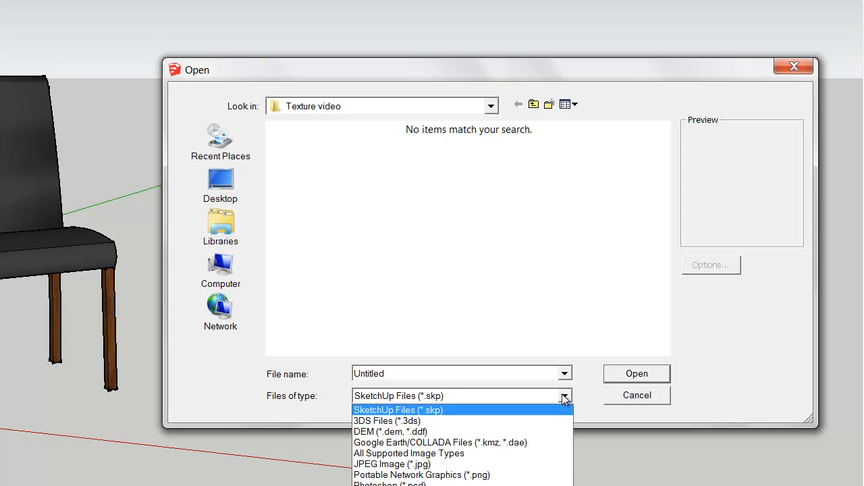
left_click(383, 465)
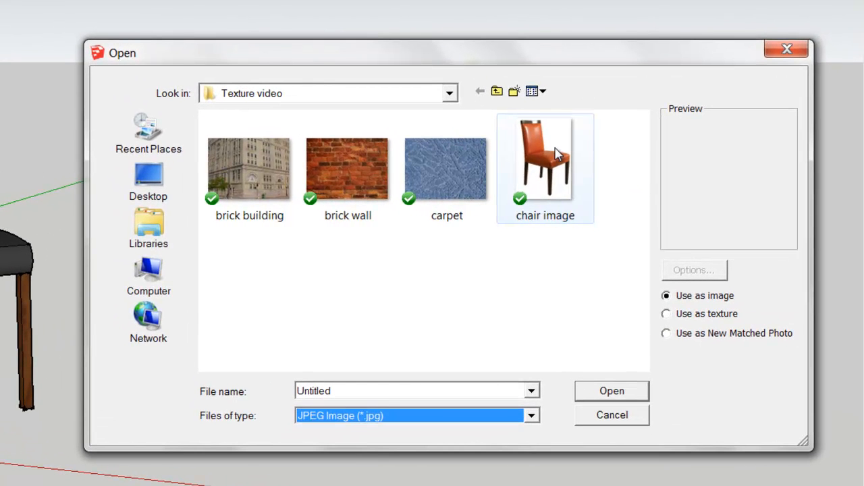
Step: Import the chair image file as an image, placing it from the foot of the black chair's front leg
left_click(557, 154)
left_click(613, 394)
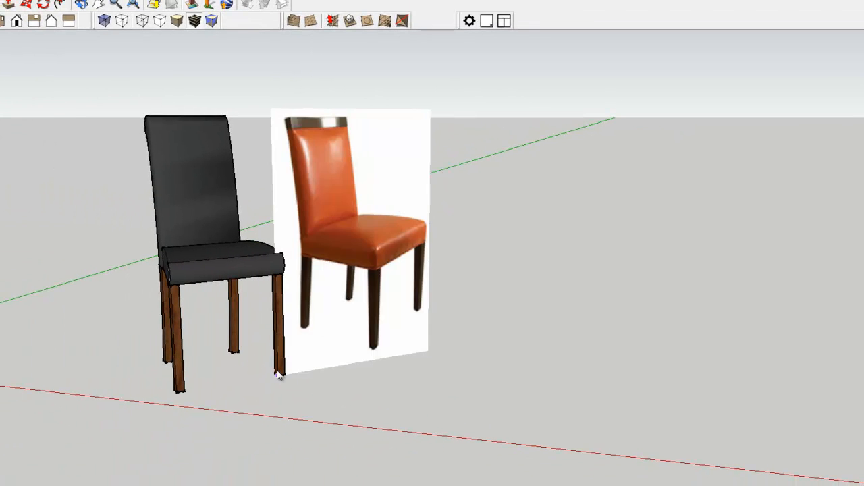
left_click(280, 375)
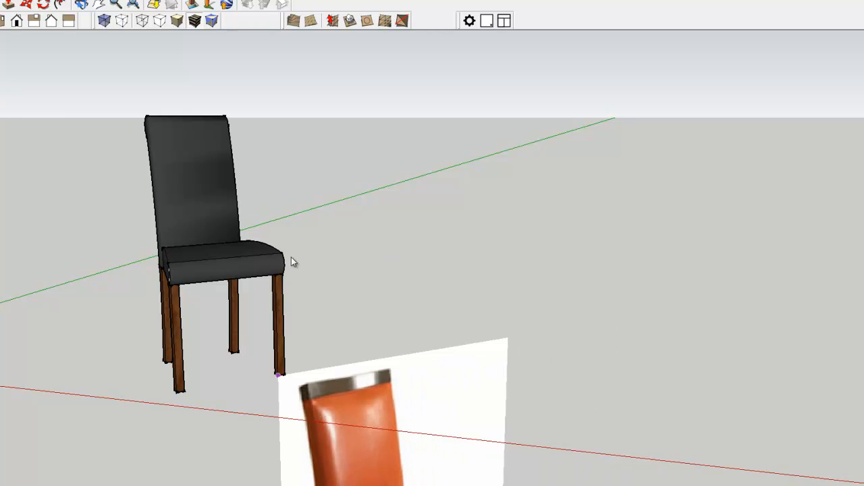
left_click(275, 264)
Step: Move the imported chair image away from the modeled chair so it stands beside it
key("m")
left_click(220, 381)
left_click(354, 356)
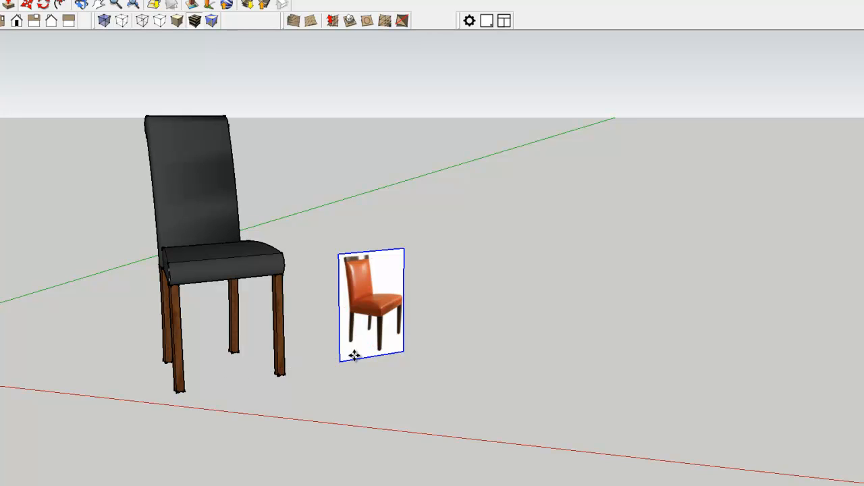
Step: Scale the chair image up from its upper corner to about the height of the modeled chair, and deselect it
key("s")
left_click(403, 250)
left_click(471, 101)
key("space")
left_click(526, 155)
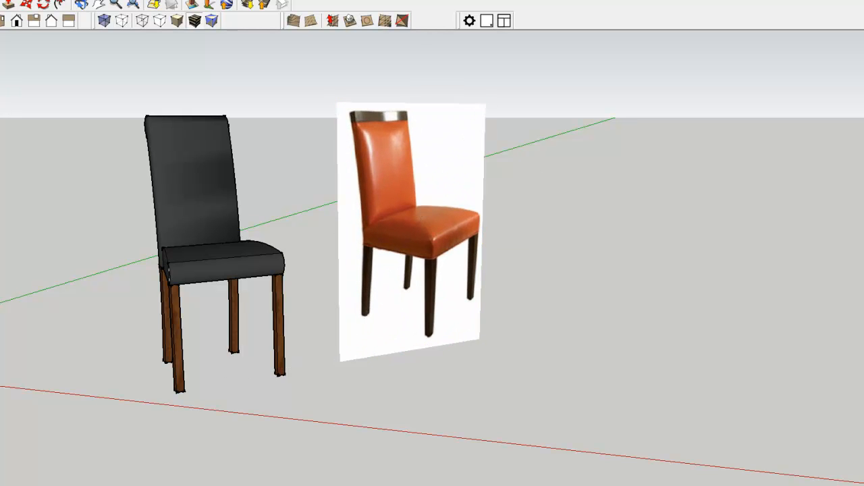
Step: Open the chair component, select its upholstery, and match the Color_007 material to the orange leather sampled from the chair image
key("b")
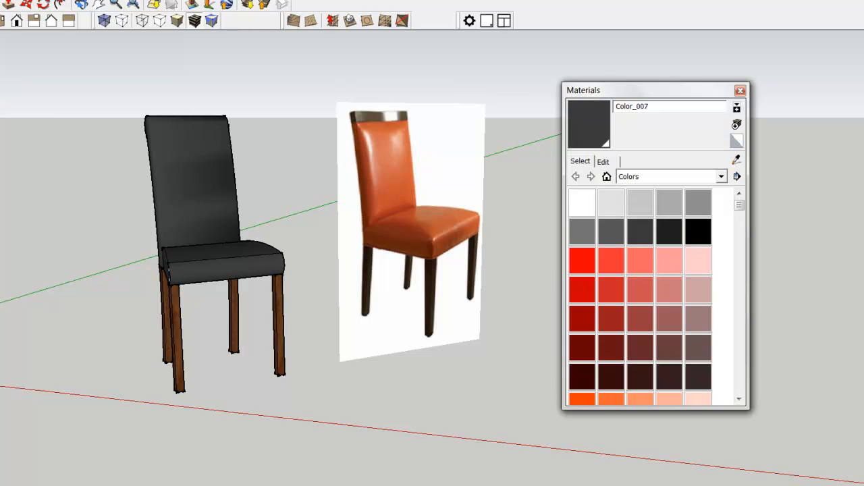
double_click(196, 178)
triple_click(196, 177)
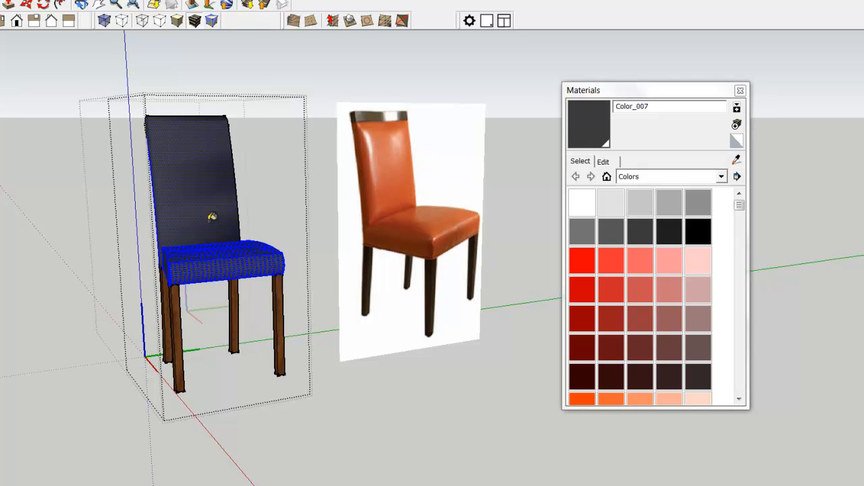
left_click(604, 162)
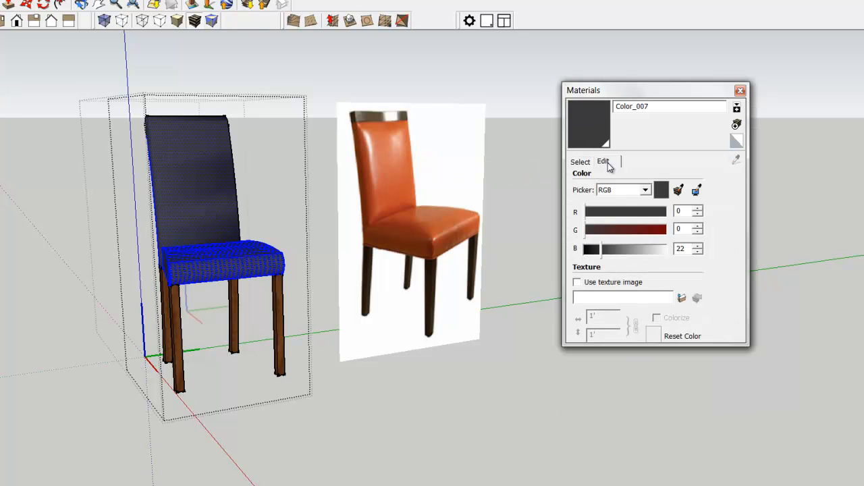
left_click(697, 192)
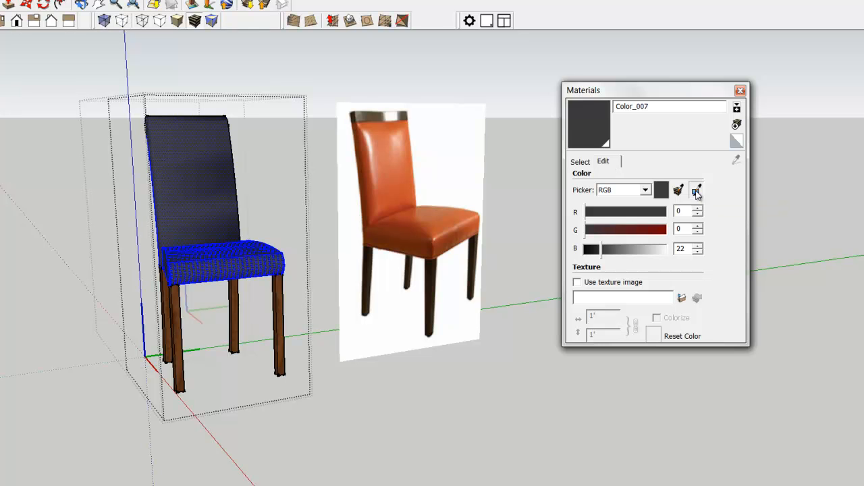
left_click(399, 153)
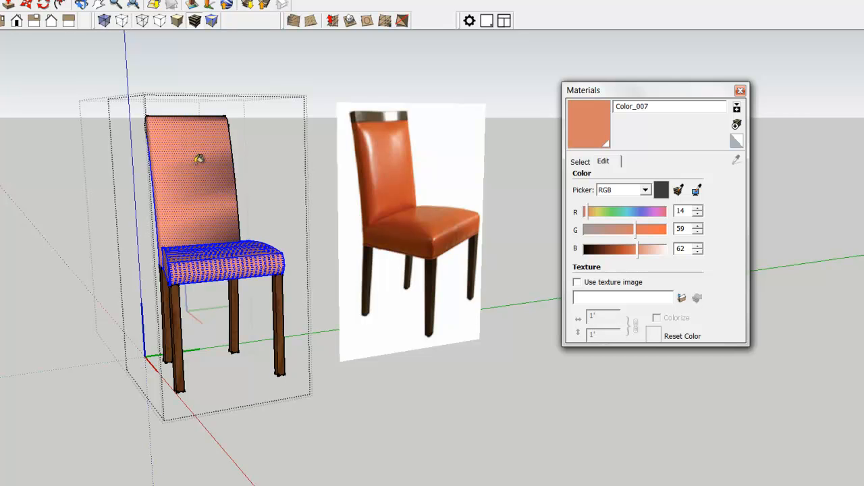
Step: Exit the chair's nested component editing and darken the orange upholstery color
right_click(197, 162)
left_click(294, 75)
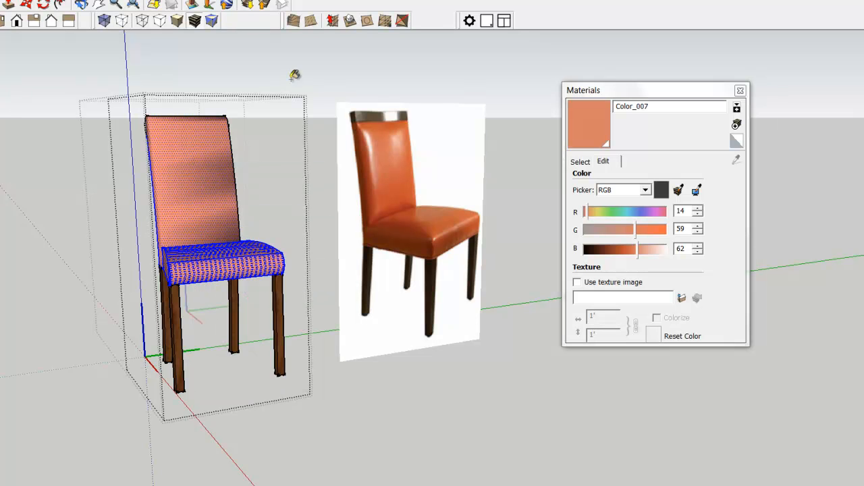
right_click(293, 79)
left_click(319, 89)
right_click(326, 84)
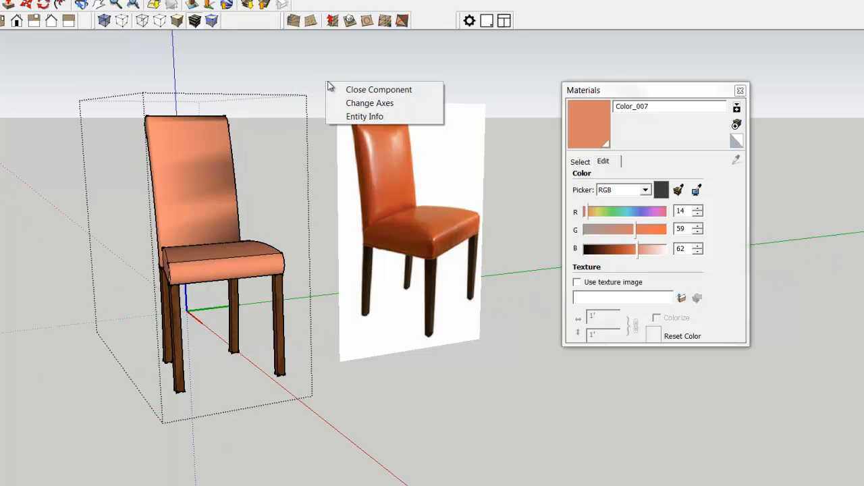
left_click(357, 89)
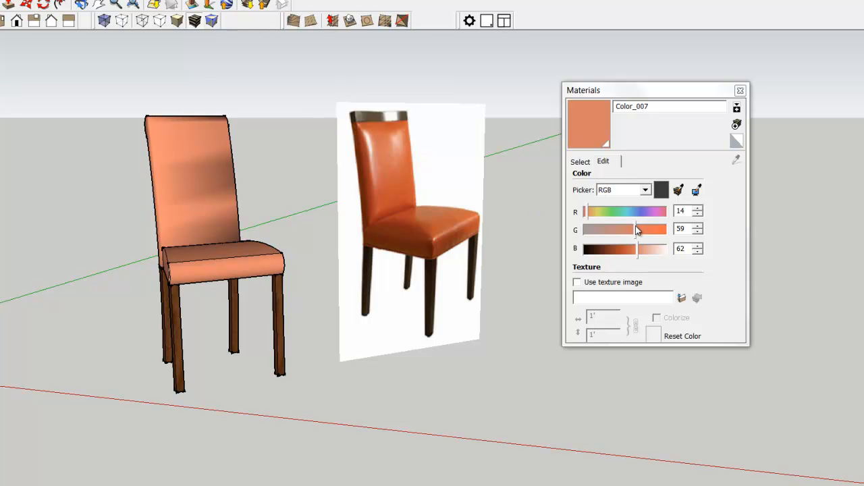
left_click_drag(638, 251, 627, 250)
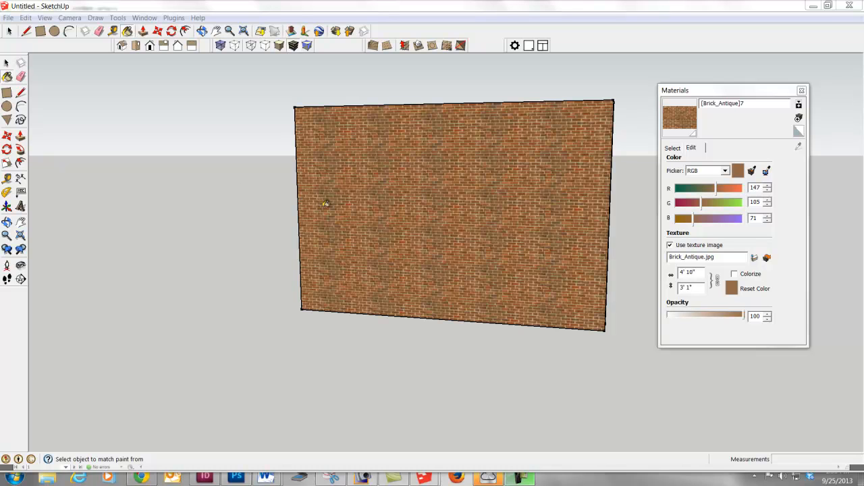
Step: Draw a window-sized rectangle in the middle of the brick wall's front face
left_click(7, 92)
left_click(382, 185)
left_click(490, 252)
key("space")
Step: Push the rectangle through the full thickness of the brick wall to cut a window opening
middle_click_drag(458, 237, 415, 262)
key("p")
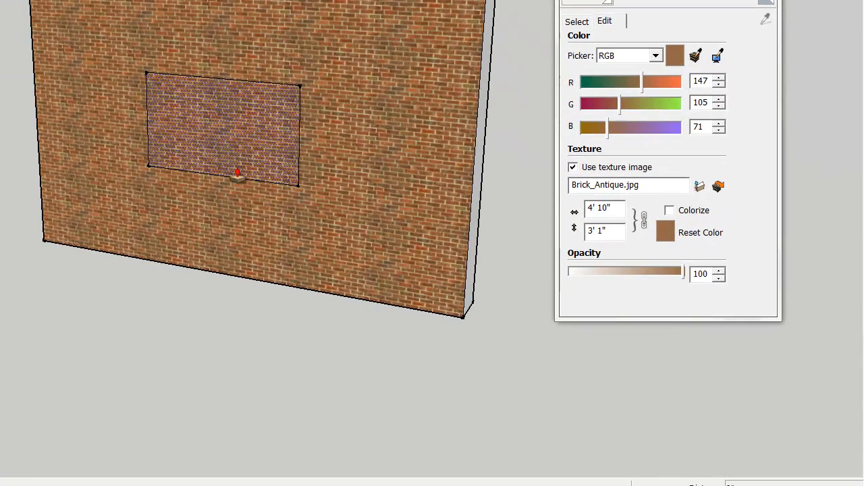
left_click(237, 175)
left_click(486, 130)
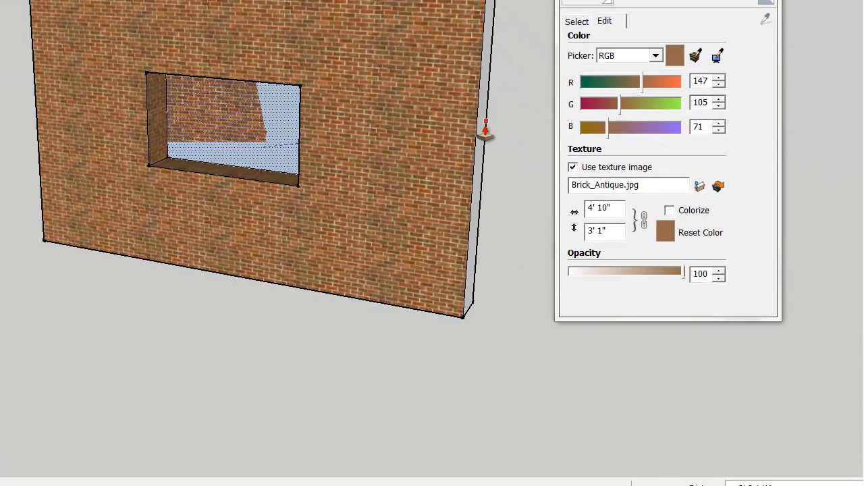
Step: Switch the material library from Brick and Cladding to the Translucent collection
left_click(578, 22)
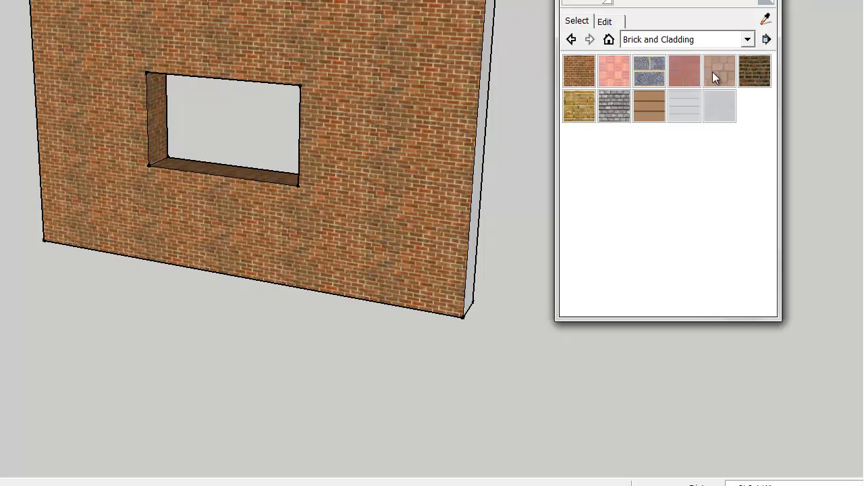
left_click(747, 40)
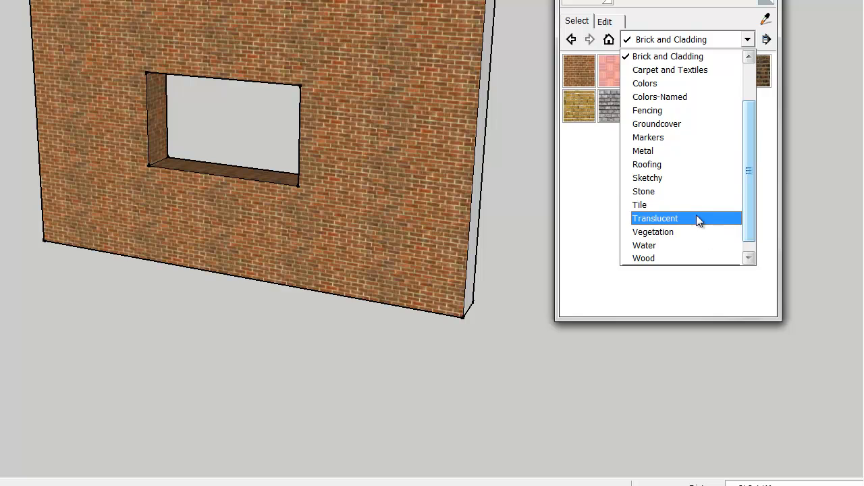
left_click(699, 220)
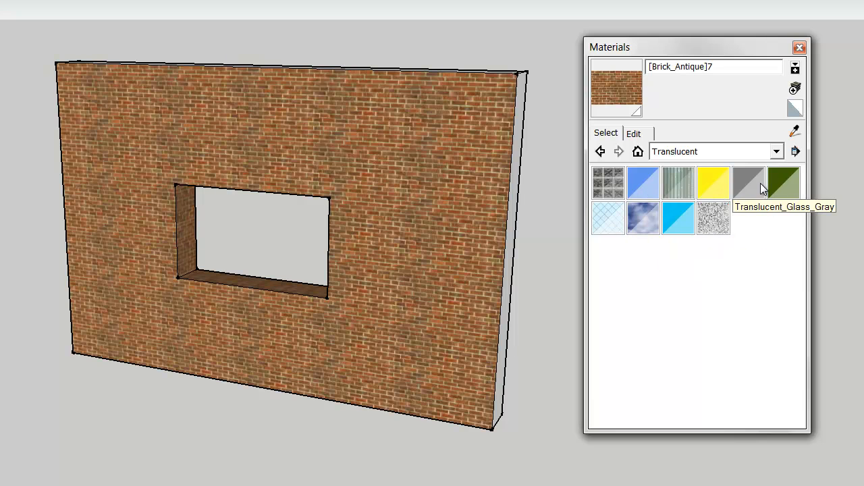
Step: Draw a rectangle across the window opening from corner to corner and select the new pane face
key("r")
left_click(176, 185)
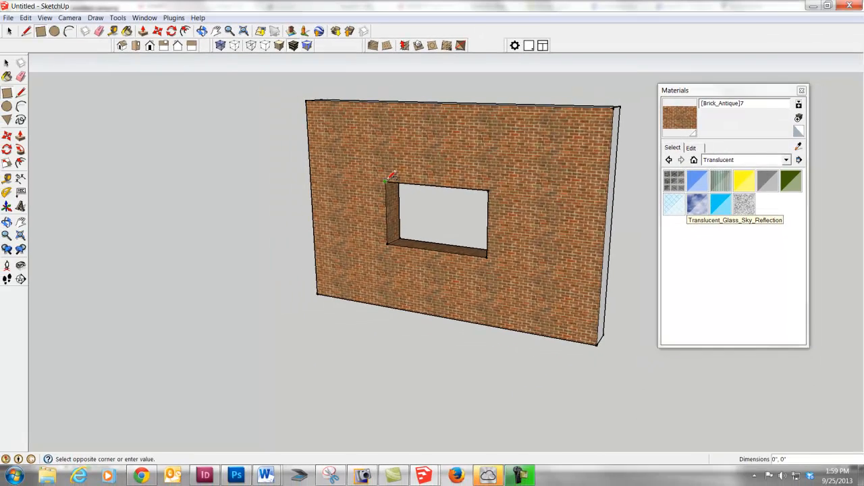
left_click(488, 254)
key("space")
left_click(454, 229)
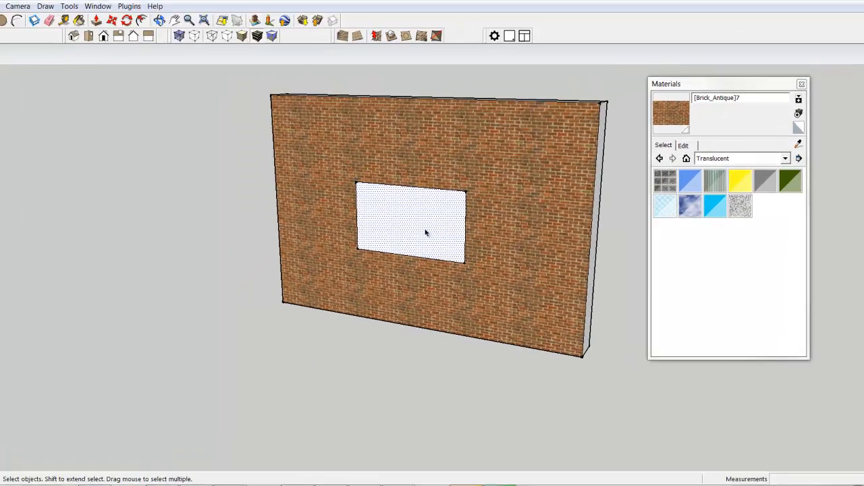
Step: Push the pane face back into the wall opening and paint it with Translucent_Glass_Blue
key("p")
left_click(412, 218)
left_click(416, 212)
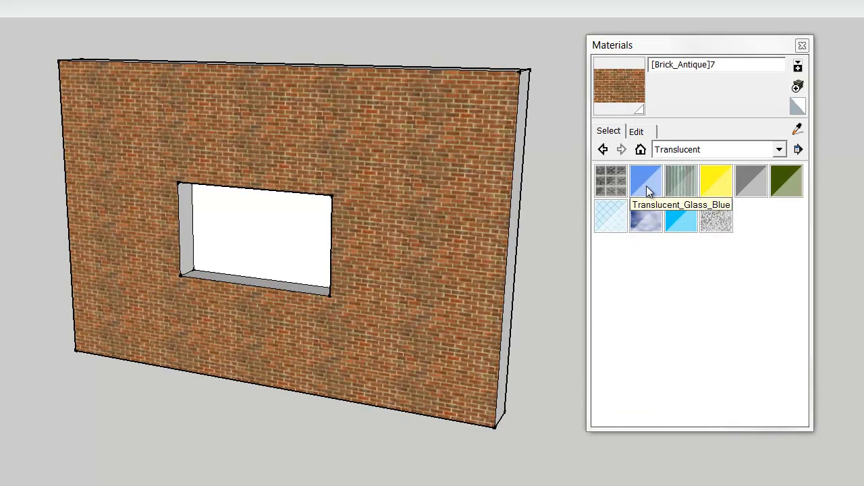
left_click(647, 187)
left_click(280, 247)
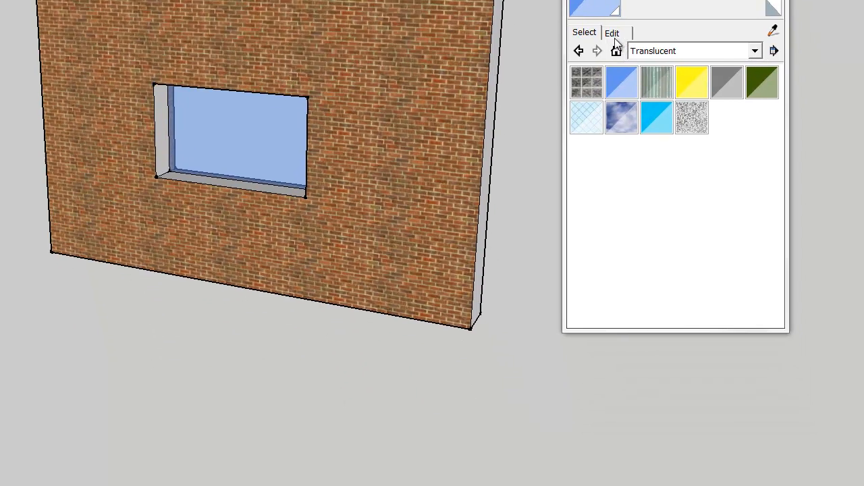
Step: Switch the blue glass material's color picker to HLS and reduce its opacity to 12
left_click(636, 132)
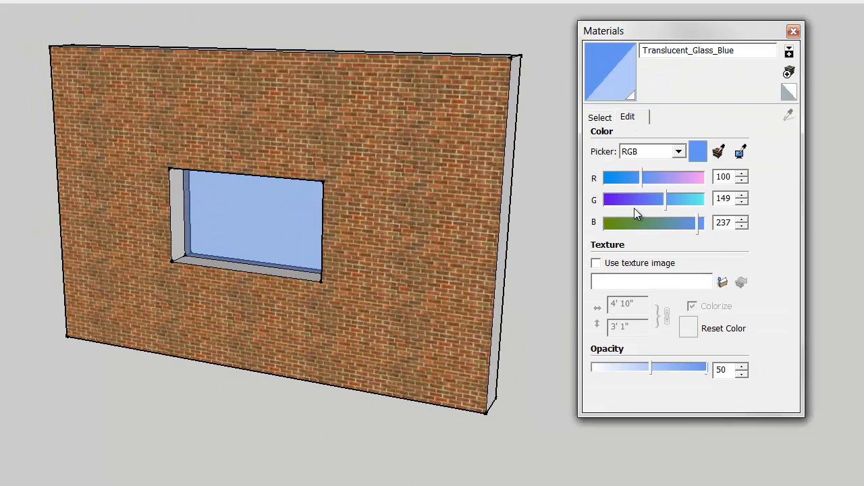
left_click(679, 151)
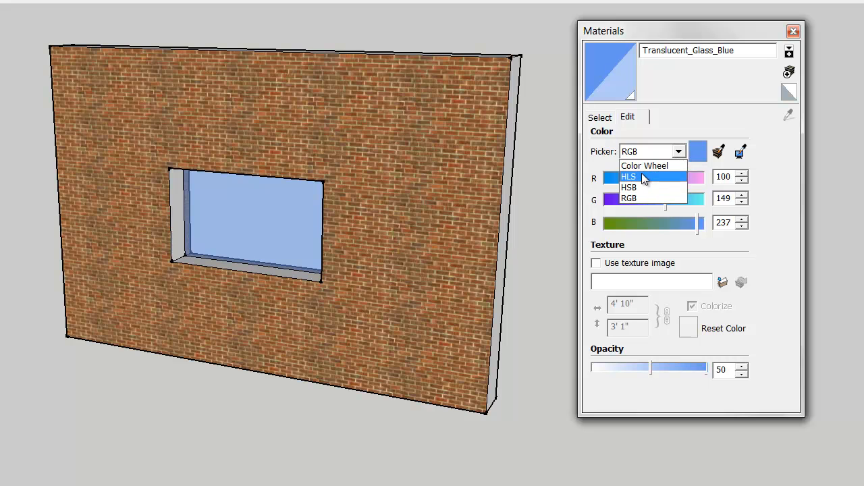
left_click(641, 176)
mouse_move(673, 224)
left_mouse_down()
mouse_move(697, 229)
mouse_move(669, 220)
left_mouse_up()
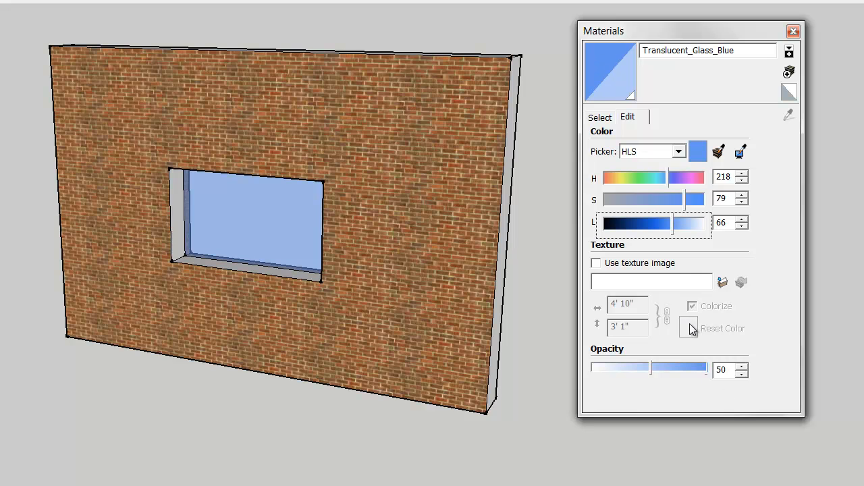
left_click_drag(650, 372, 606, 366)
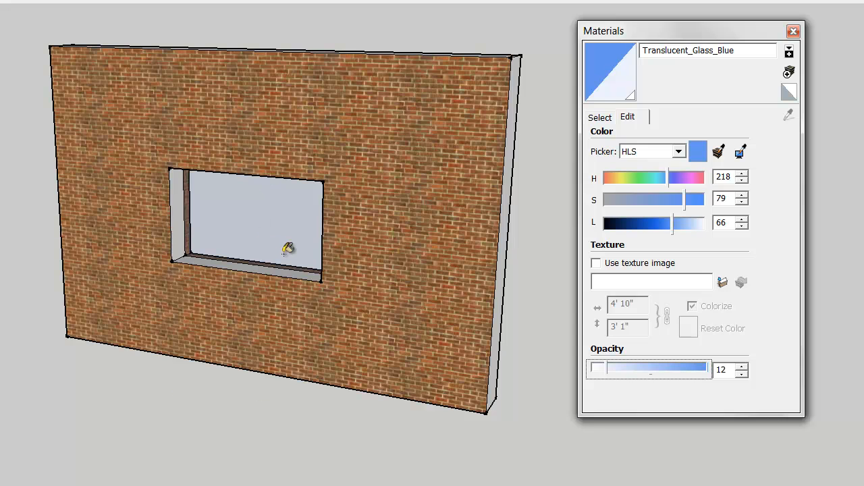
Step: Repaint the window pane with Vegetation_Grass1 from the Vegetation collection
left_click(602, 120)
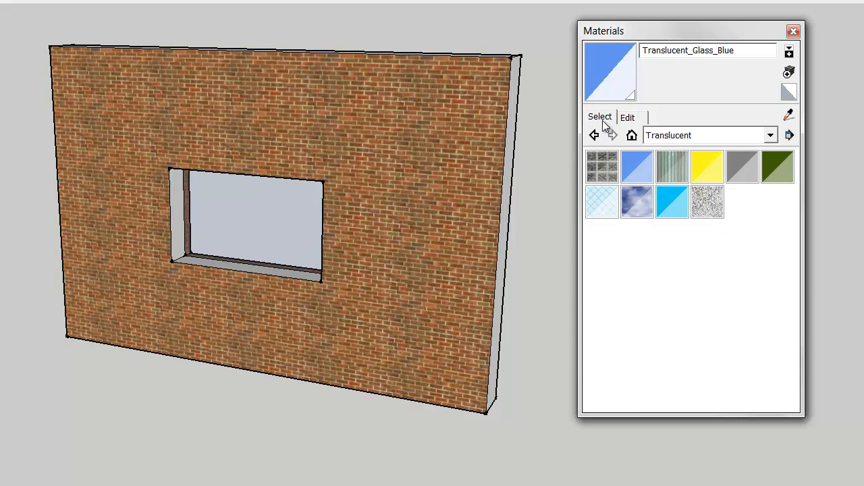
left_click(771, 137)
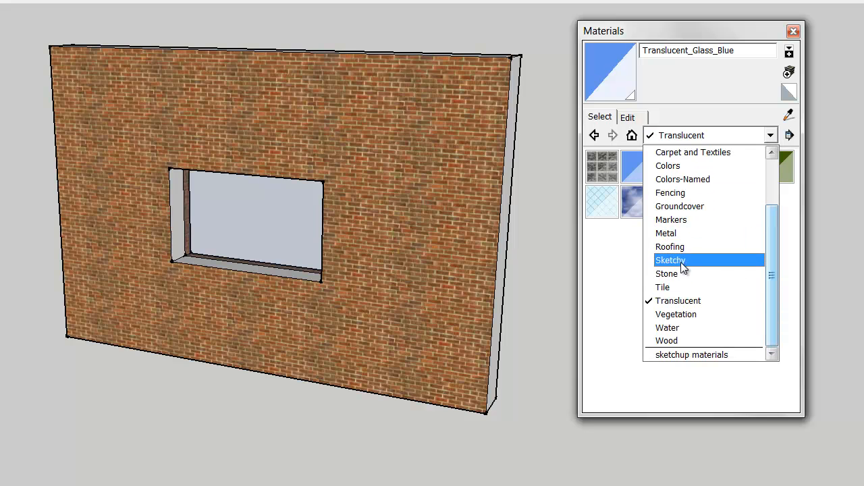
left_click(695, 315)
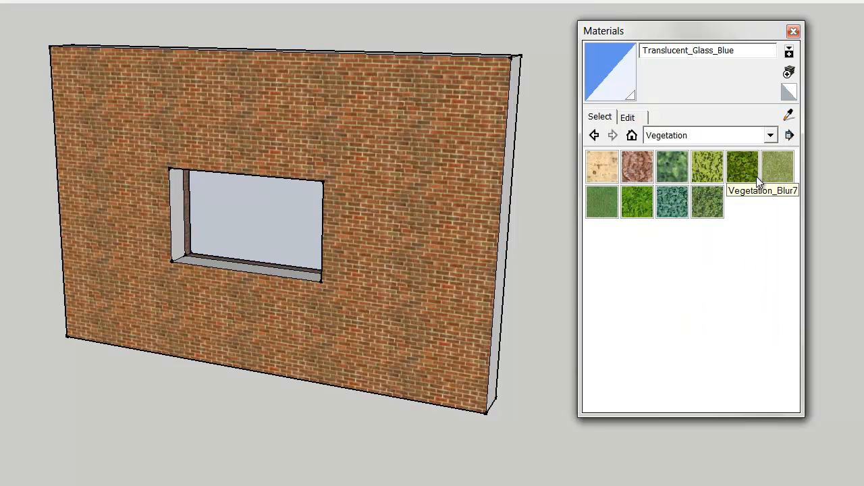
left_click(776, 167)
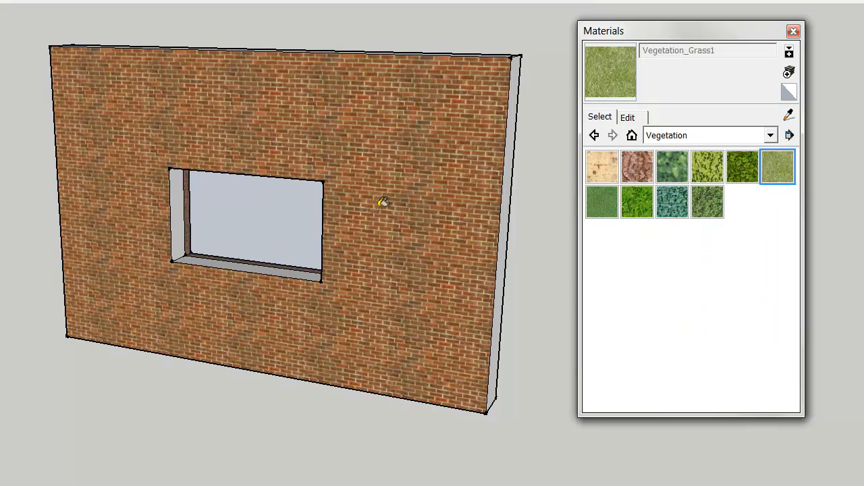
left_click(283, 208)
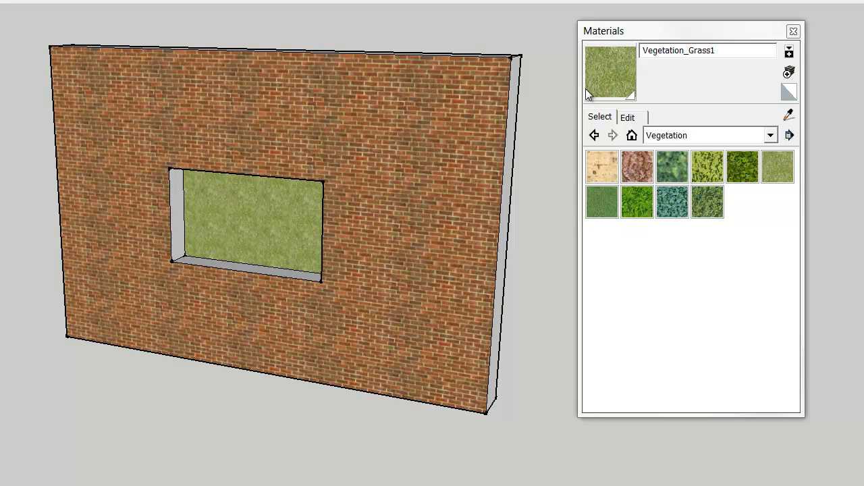
Step: Raise the Vegetation_Grass1 material's lightness to 100 and reduce its opacity to 28
left_click(630, 119)
left_click_drag(649, 224, 705, 223)
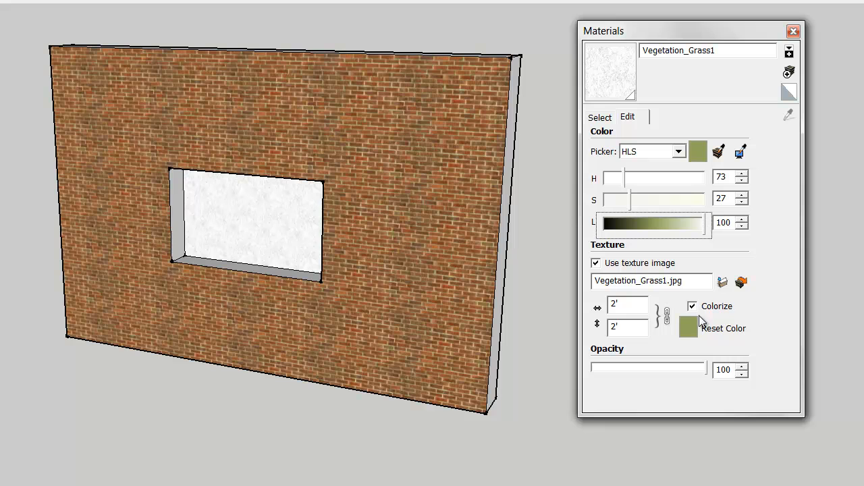
left_click_drag(708, 370, 624, 370)
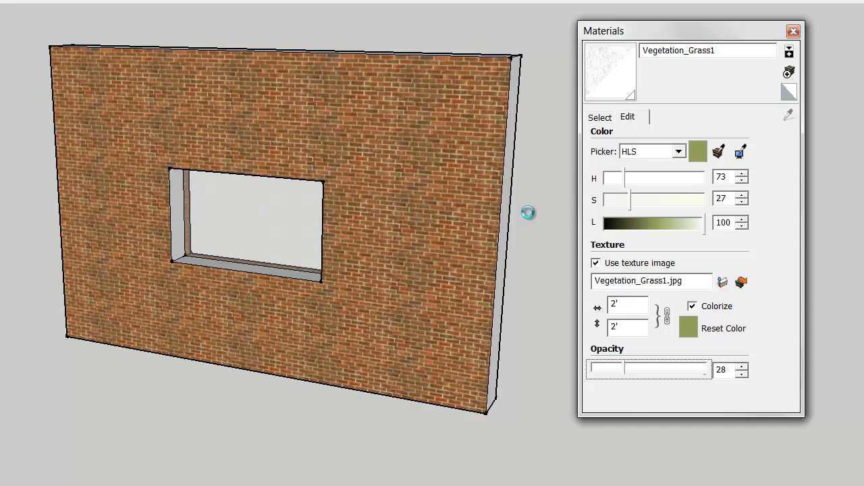
Step: Bring the grass material's lightness down to 60 and make its opacity slightly lower
left_click_drag(701, 228, 655, 227)
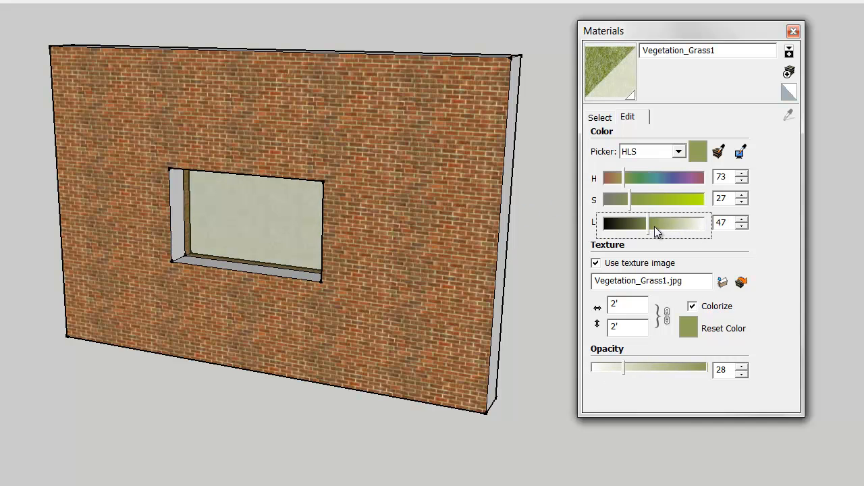
left_click_drag(654, 226, 666, 226)
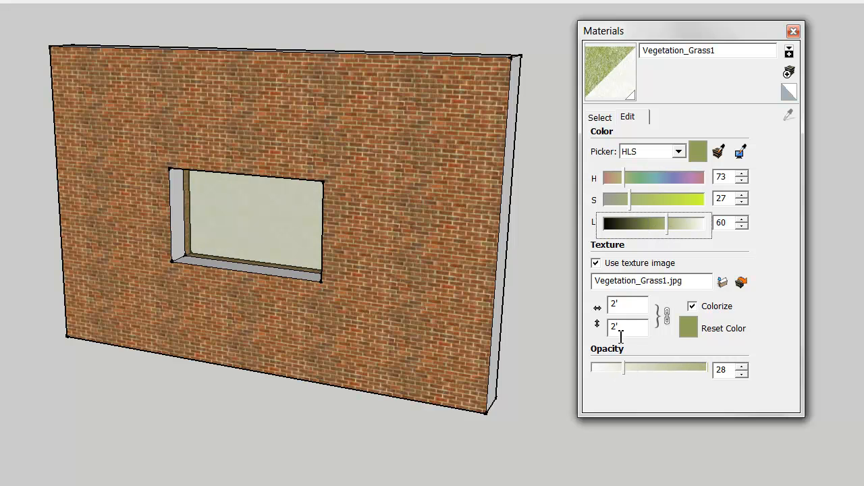
left_click_drag(620, 364, 616, 365)
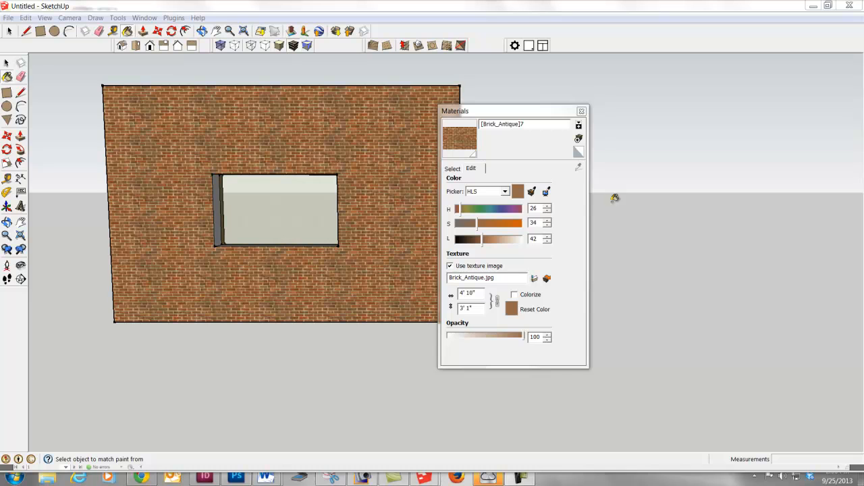
Step: Open the Brick_Antique texture in Photoshop and shift its hue toward crimson with a Hue/Saturation adjustment
left_click(547, 279)
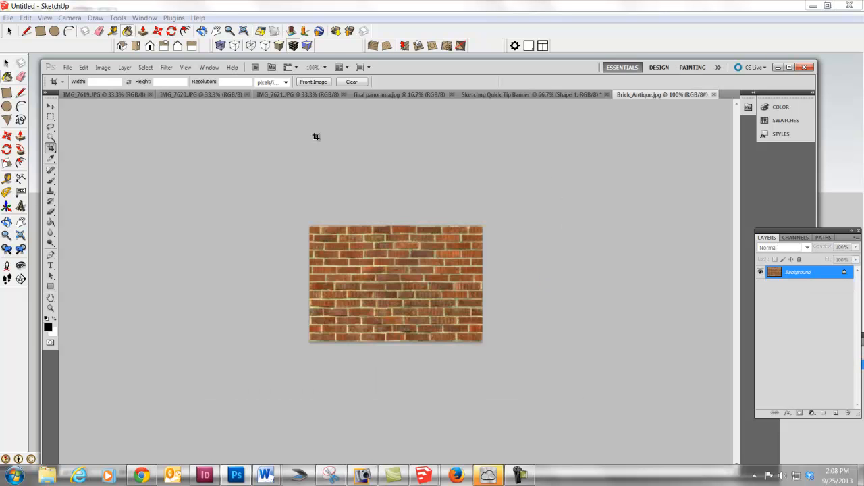
left_click(103, 68)
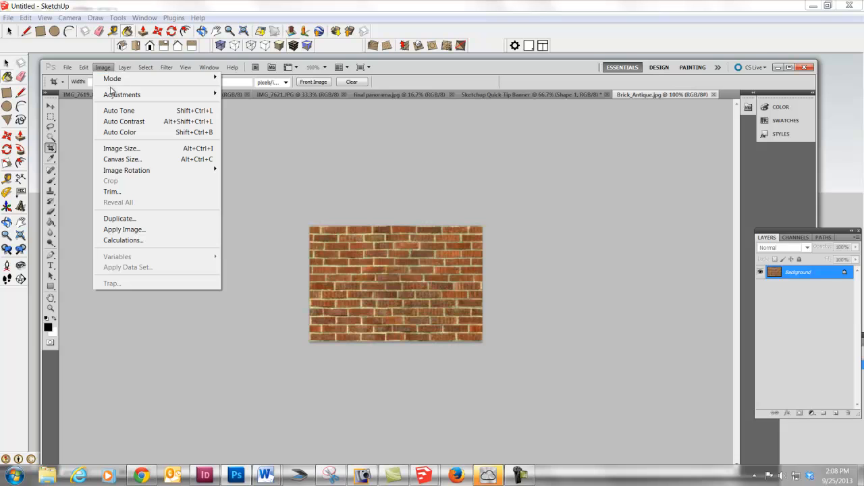
mouse_move(112, 96)
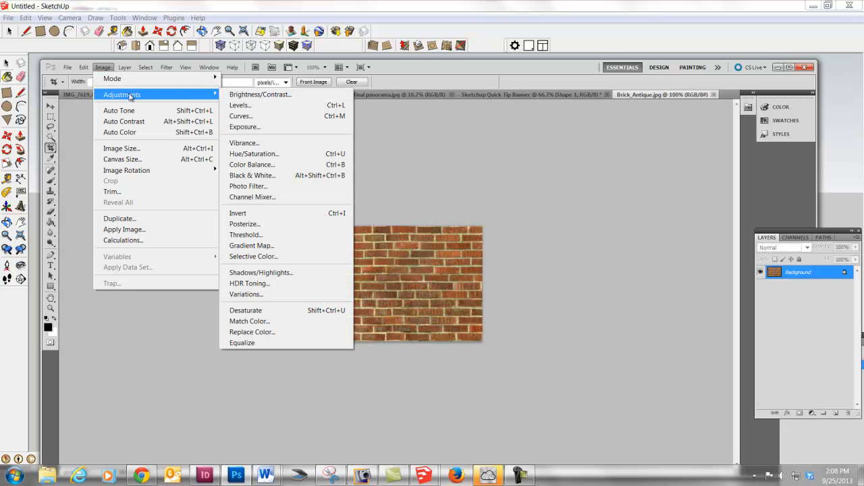
left_click(263, 153)
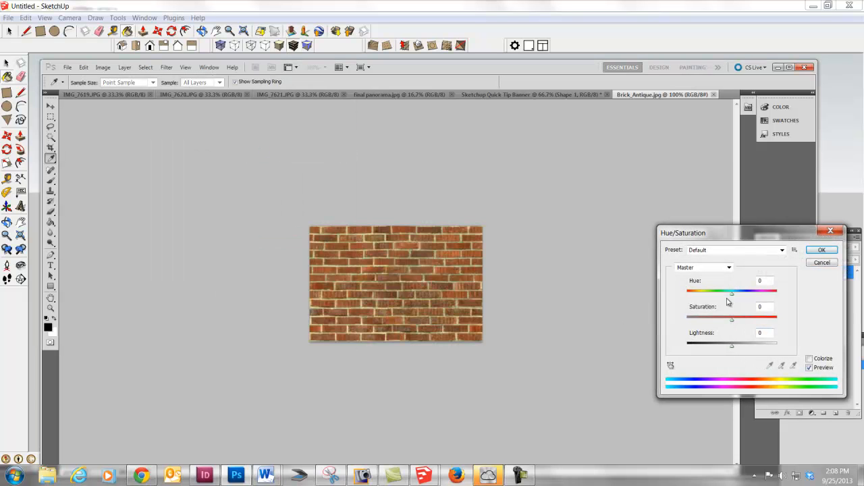
left_click_drag(733, 295, 718, 297)
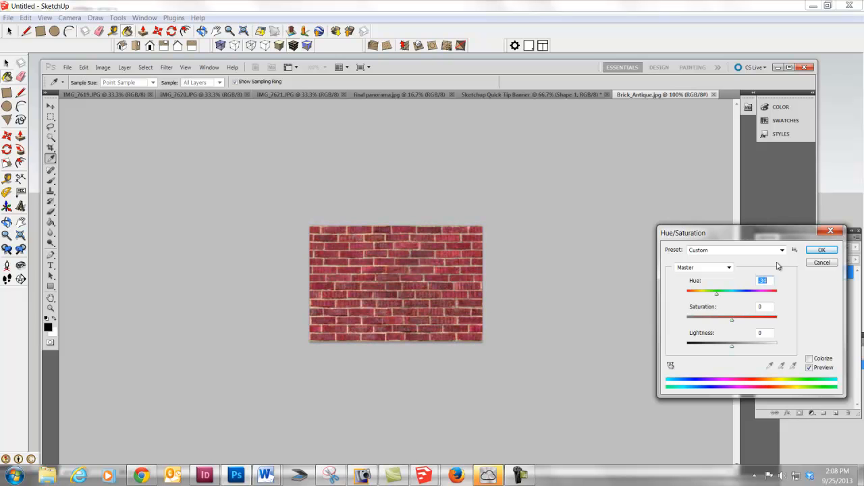
left_click(822, 250)
key("c")
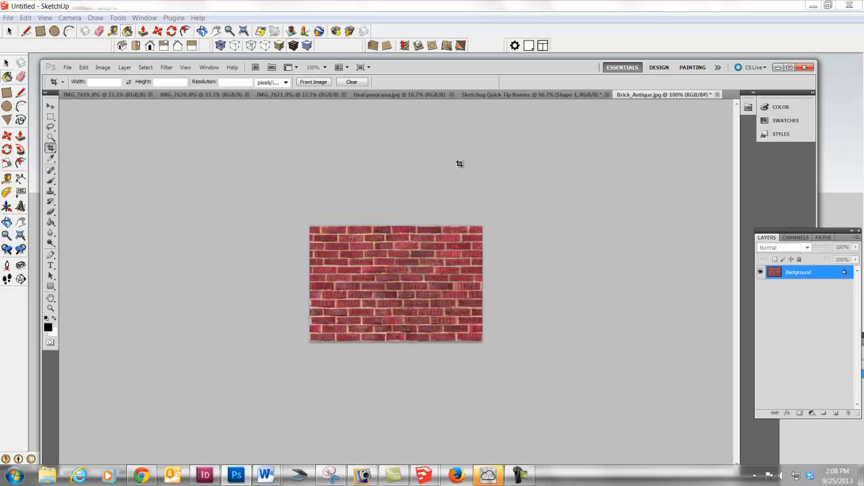
Step: Return to SketchUp and set the default image editor to Photoshop from Program Files (x86), Adobe, Adobe Photoshop CS5
left_click(778, 67)
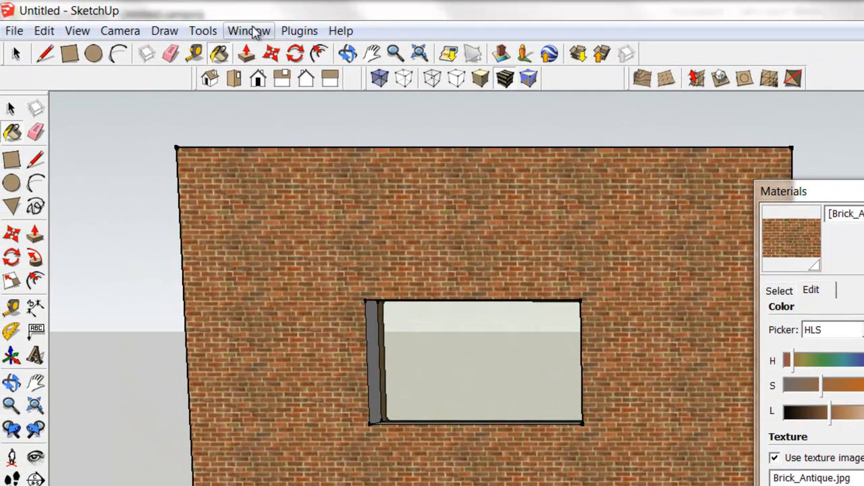
left_click(250, 31)
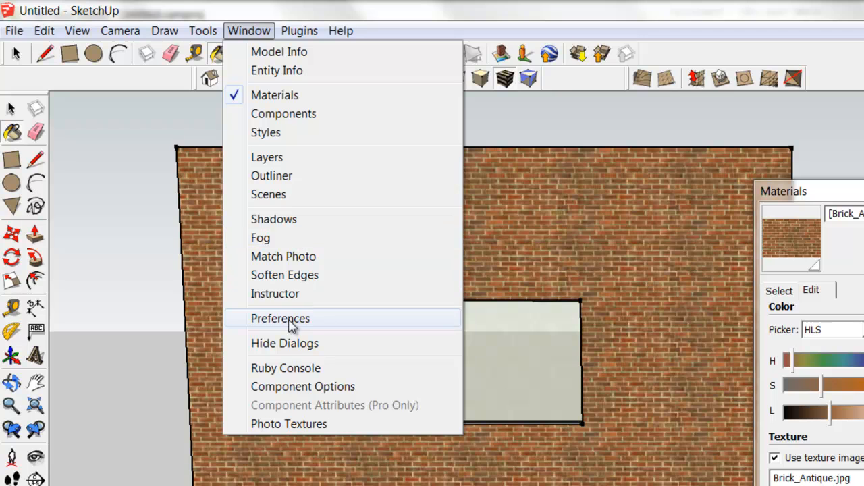
left_click(290, 322)
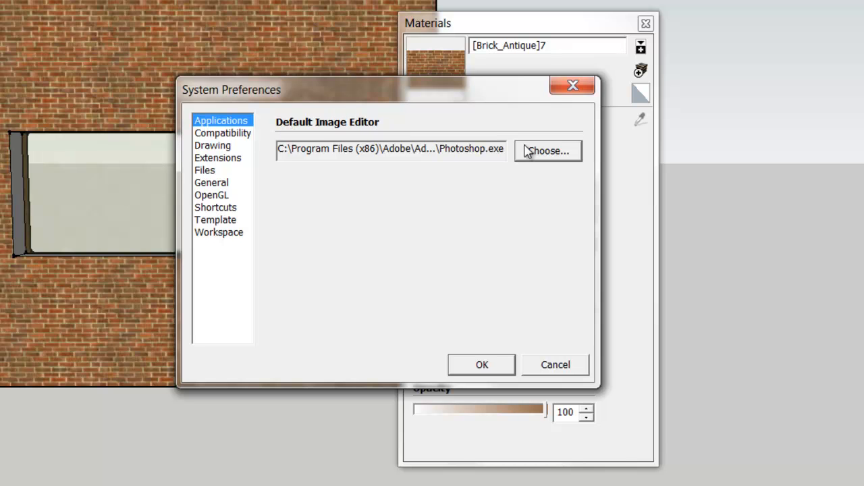
left_click(553, 153)
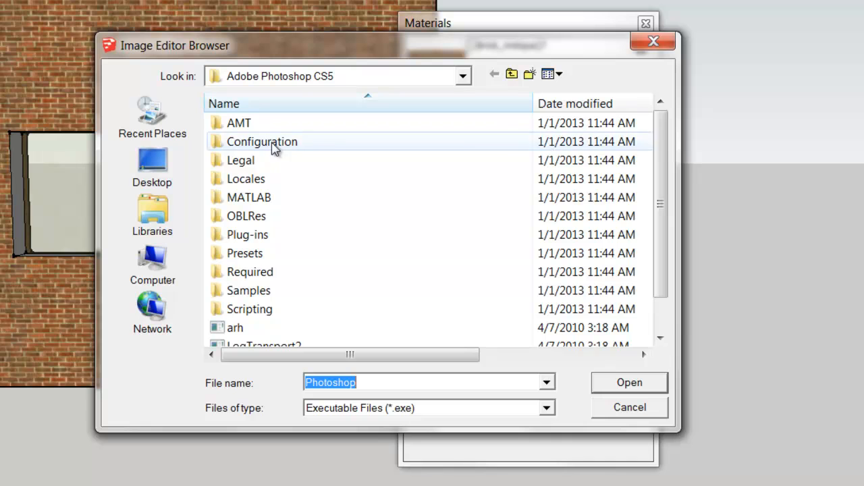
left_click(164, 263)
left_click(267, 172)
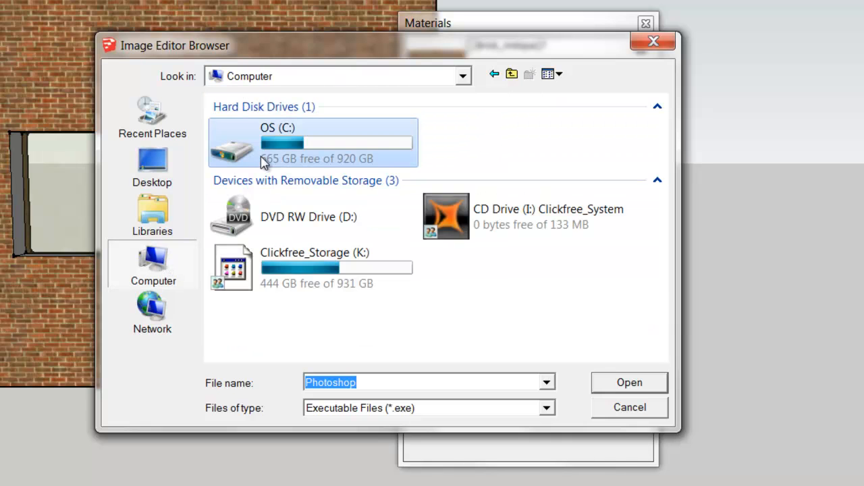
double_click(230, 154)
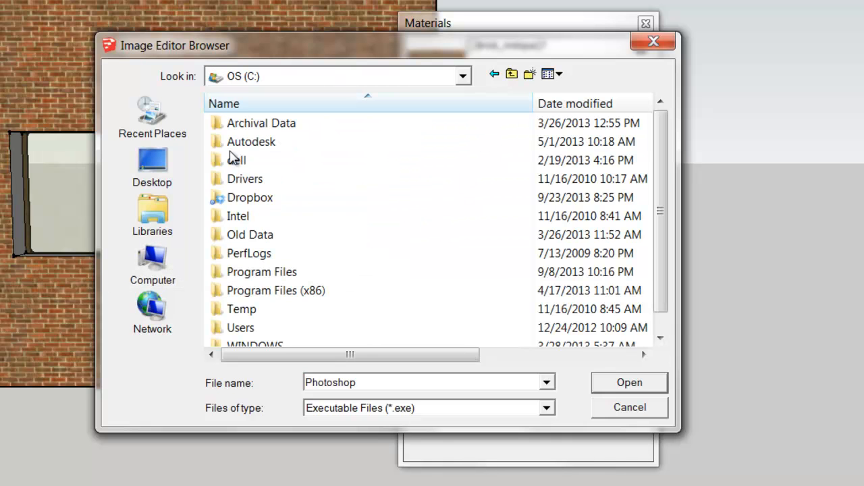
double_click(299, 292)
double_click(253, 126)
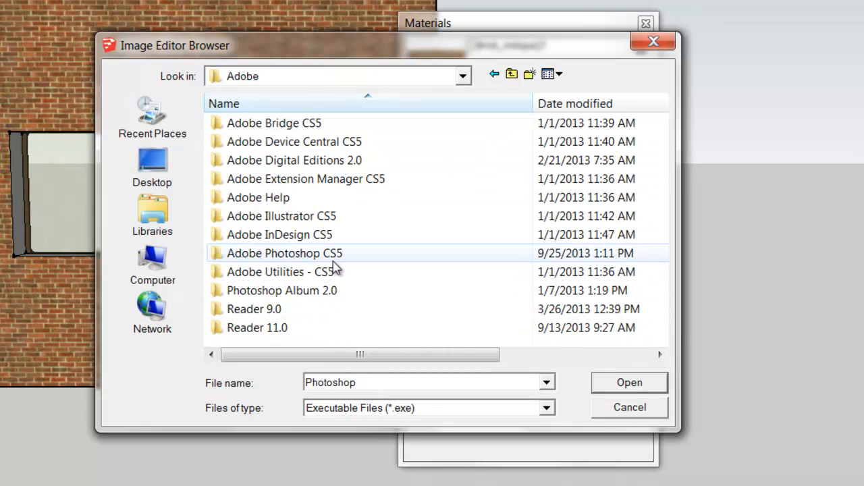
double_click(295, 255)
left_click_drag(655, 143, 660, 193)
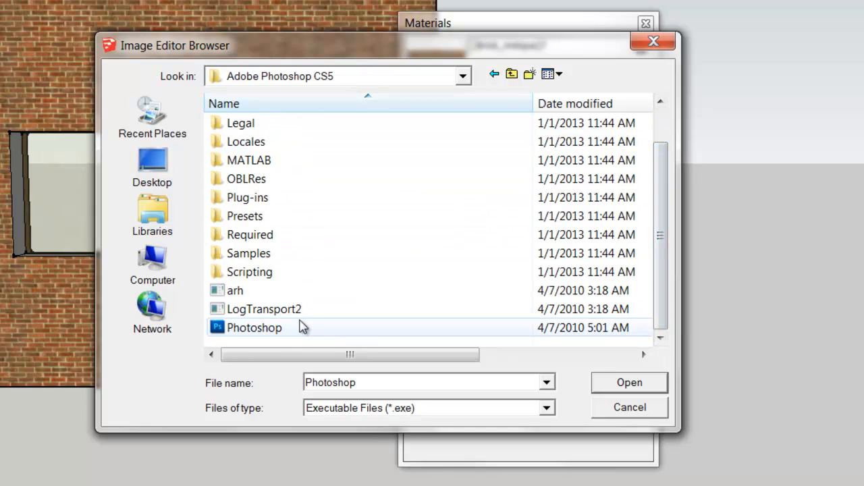
double_click(279, 329)
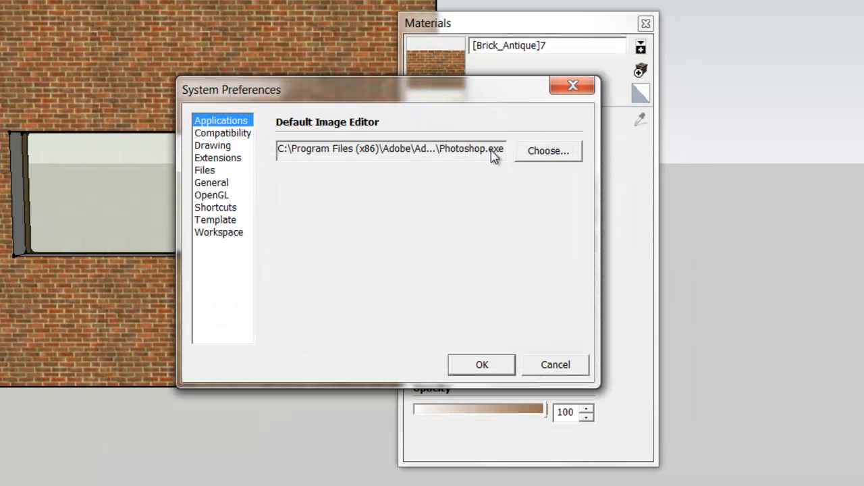
left_click(481, 365)
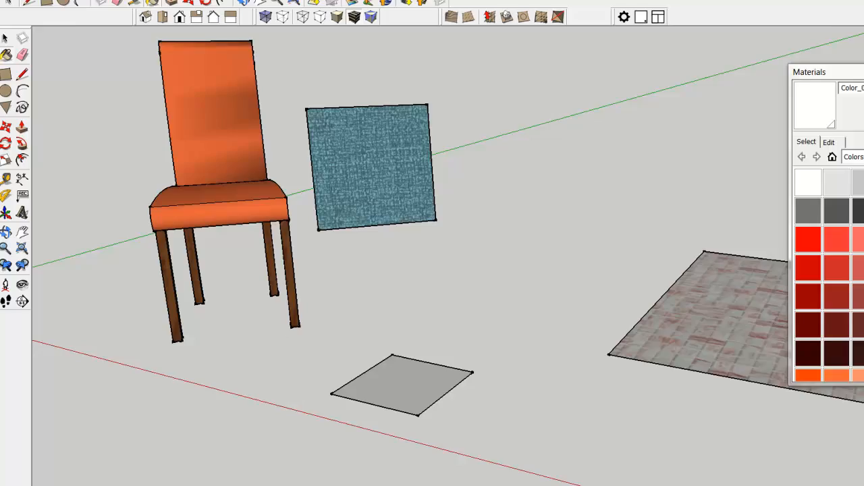
Step: Sample the green tweed material from the upright panel and paint the small square on the ground with it
left_click(792, 148)
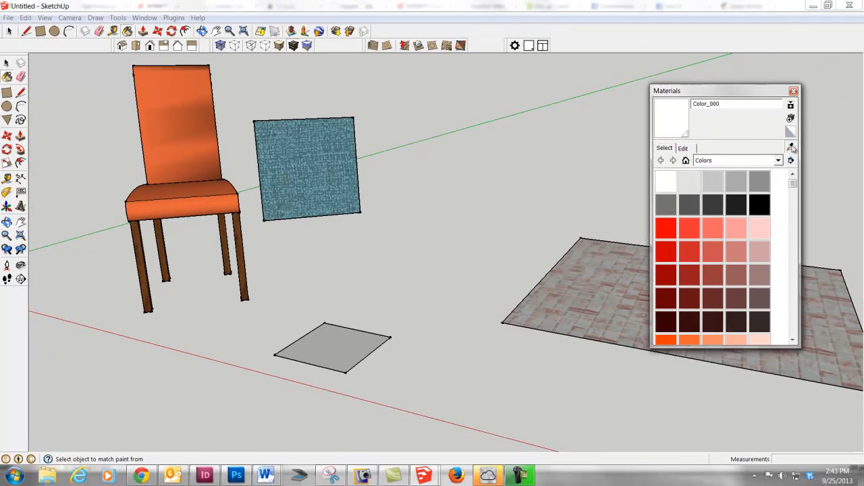
left_click(325, 177)
left_click(348, 343)
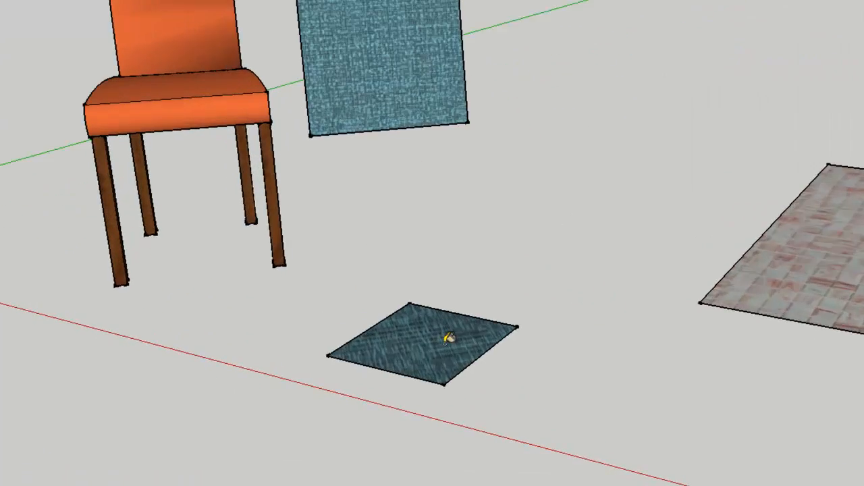
Step: Turn off the Projected texture setting on the small green tweed square
middle_click_drag(461, 348, 464, 403)
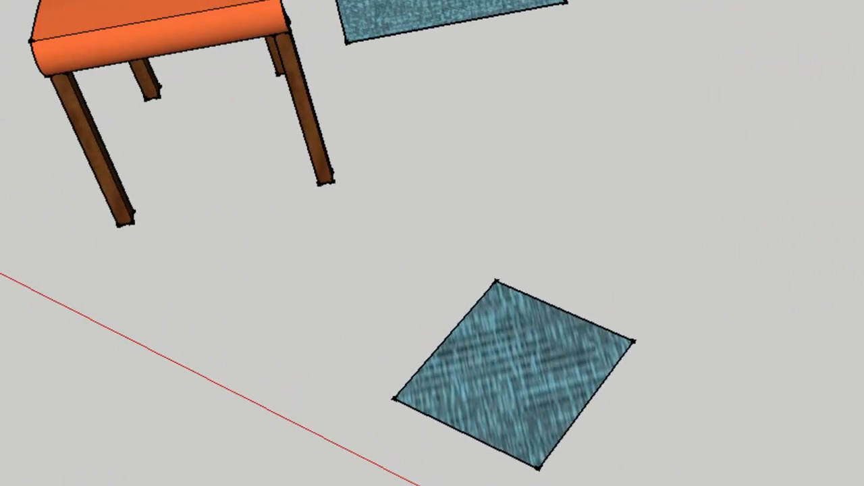
scroll(532, 375, "up", 2)
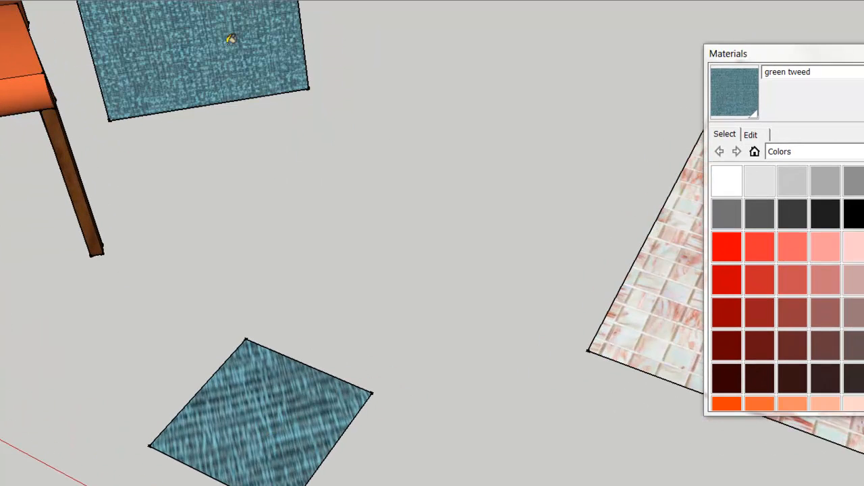
scroll(316, 251, "down", 2)
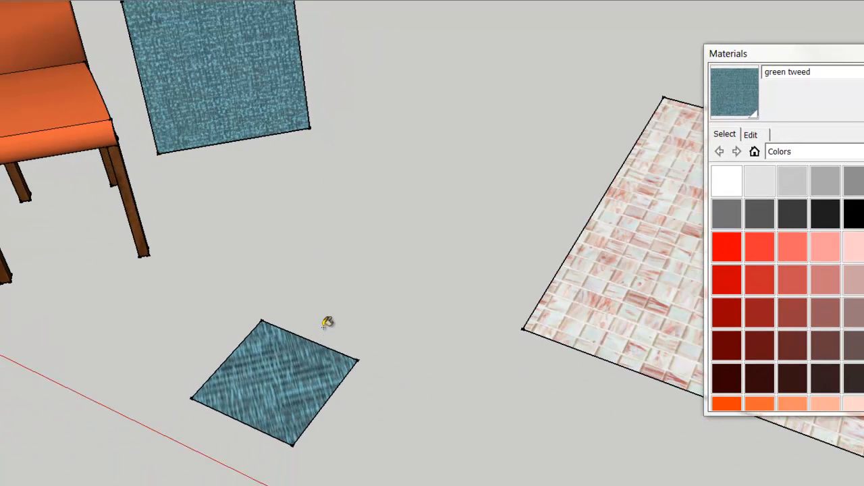
middle_click_drag(333, 294, 424, 312, "shift")
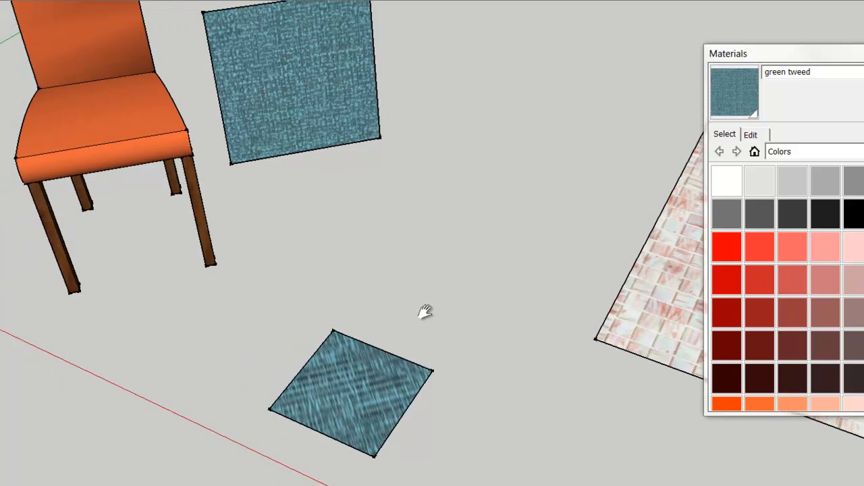
right_click(366, 393)
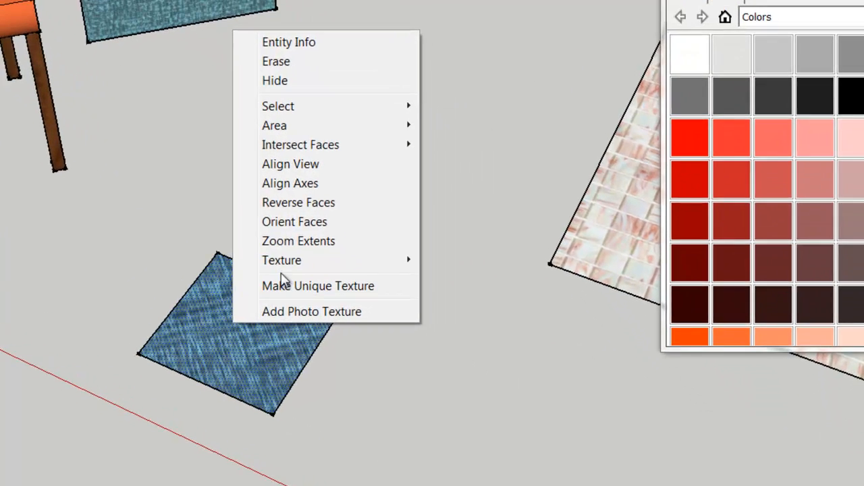
mouse_move(320, 267)
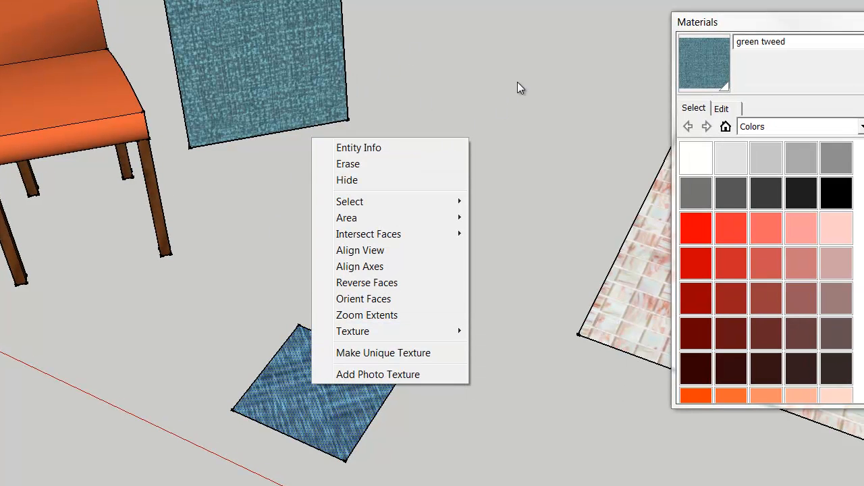
mouse_move(379, 335)
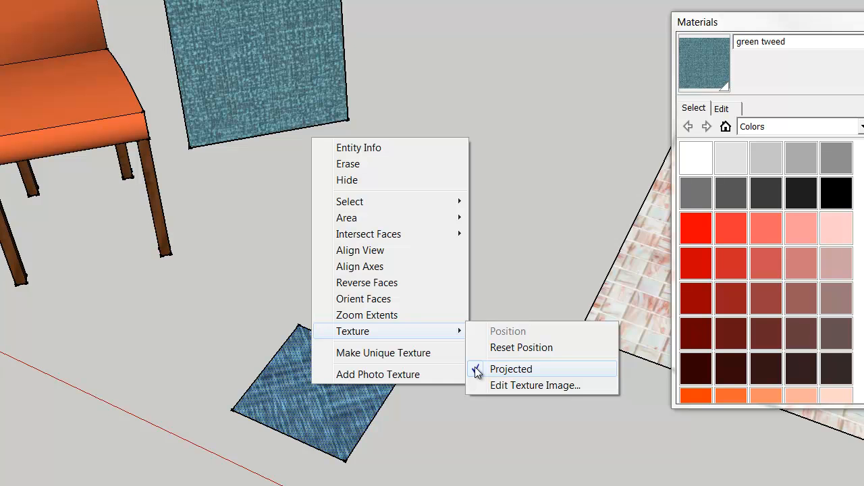
left_click(477, 369)
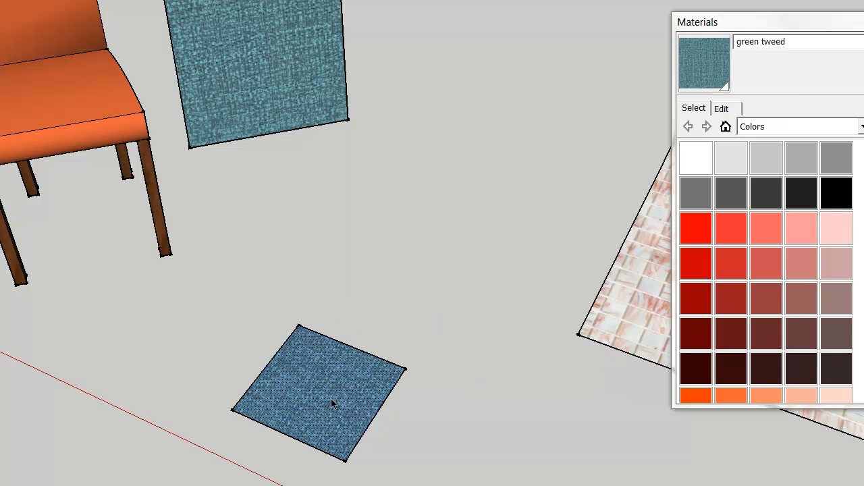
Step: Sample the Glasstile70906 material from the large tiled floor panel
middle_click_drag(400, 406, 135, 247)
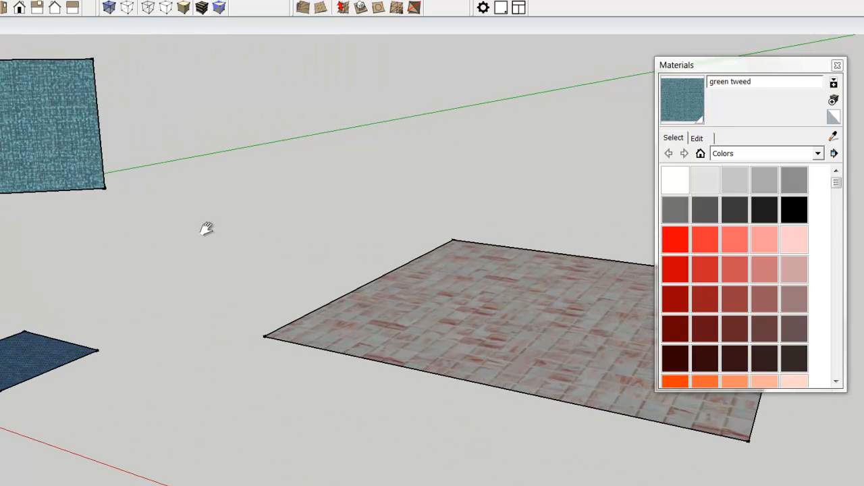
middle_click_drag(206, 228, 126, 217, "shift")
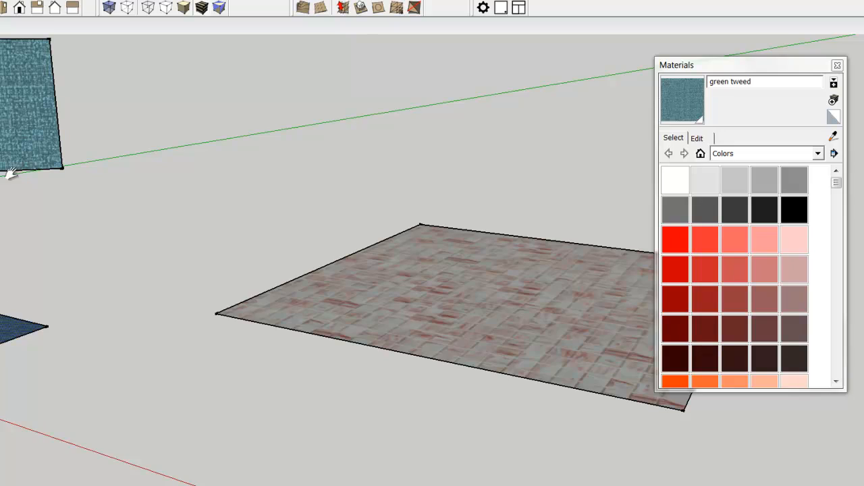
middle_click_drag(76, 246, 0, 200)
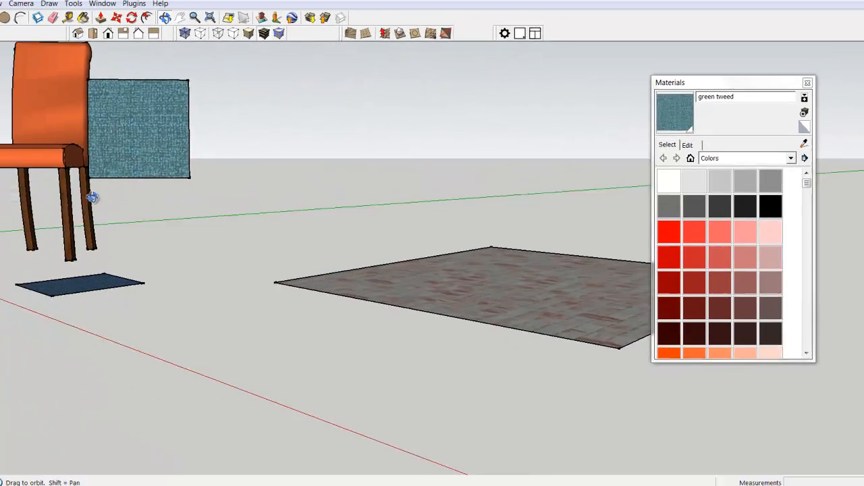
middle_click_drag(92, 197, 303, 409)
middle_click_drag(229, 218, 116, 237, "shift")
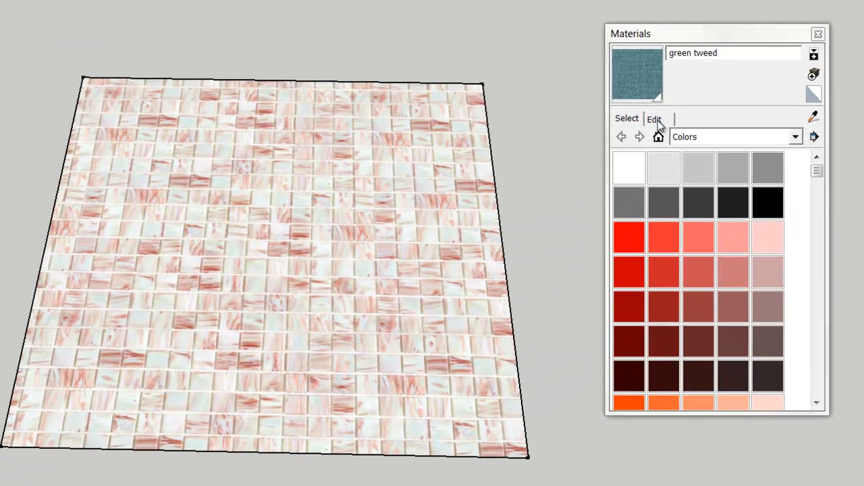
left_click(683, 148)
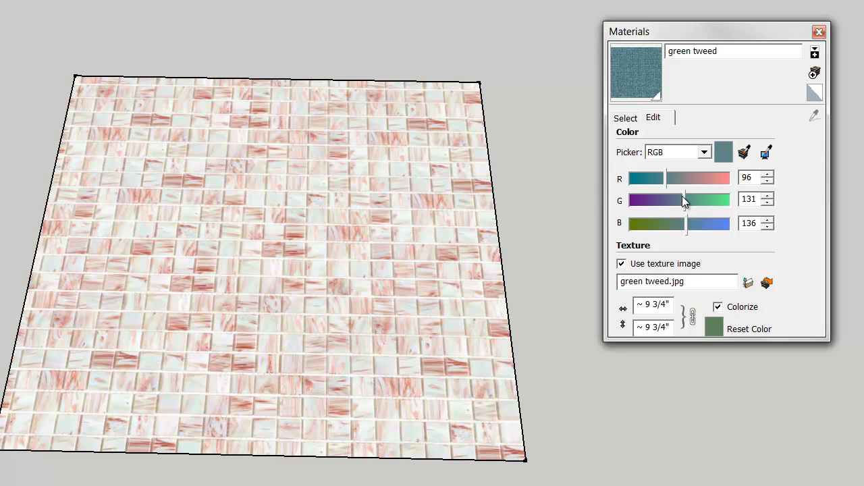
mouse_move(684, 197)
left_mouse_down()
mouse_move(666, 192)
mouse_move(684, 193)
left_mouse_up()
left_click(626, 118)
left_click(814, 116)
left_click(402, 159)
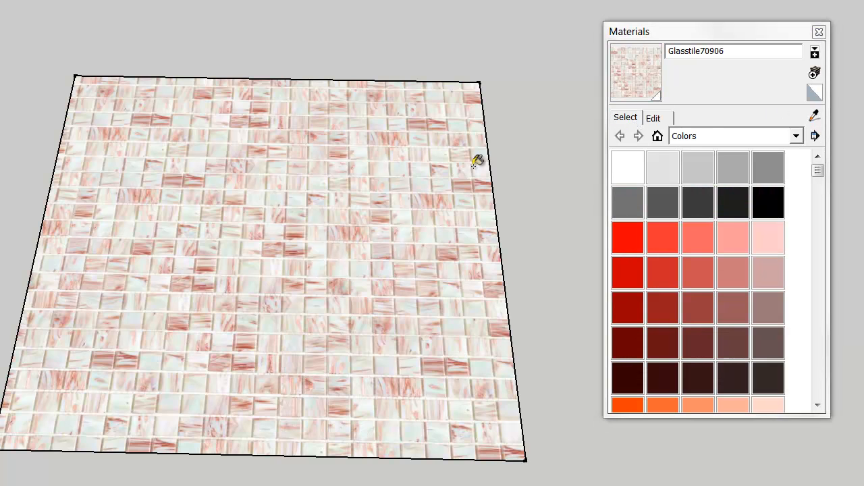
Step: Recolor the Glasstile70906 material with a red value of 166 and Colorize enabled, and reset its color to the original
left_click(654, 120)
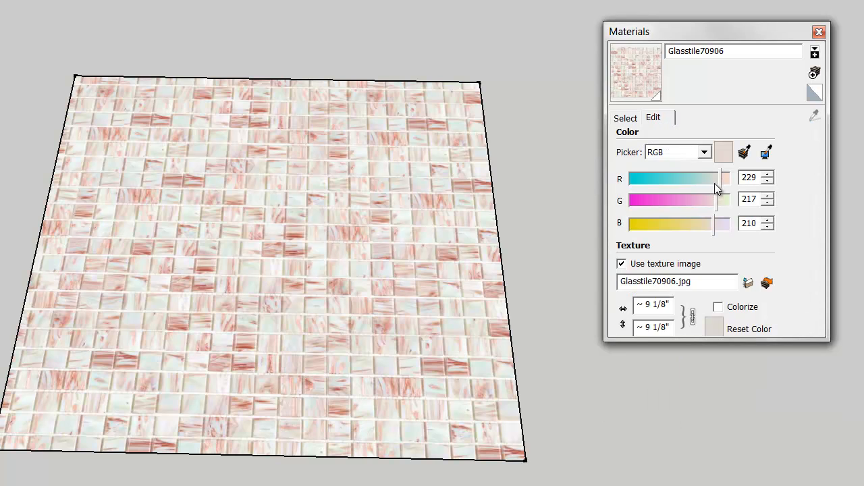
left_click_drag(714, 180, 694, 177)
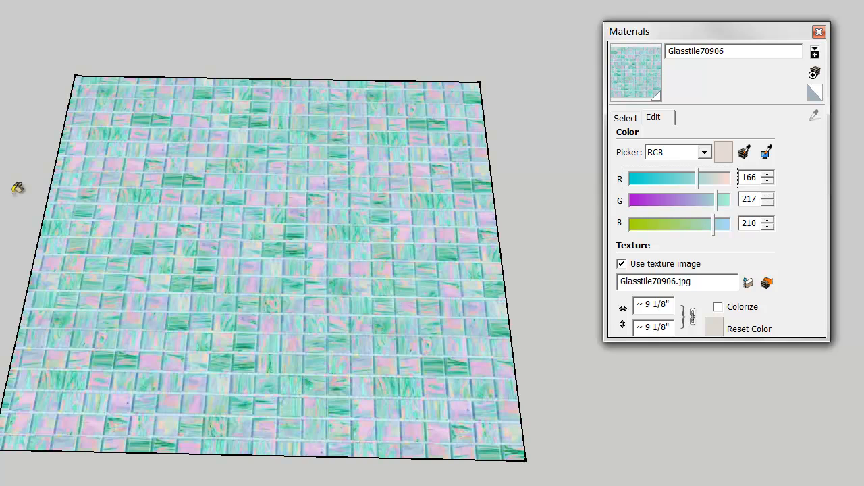
left_click(717, 308)
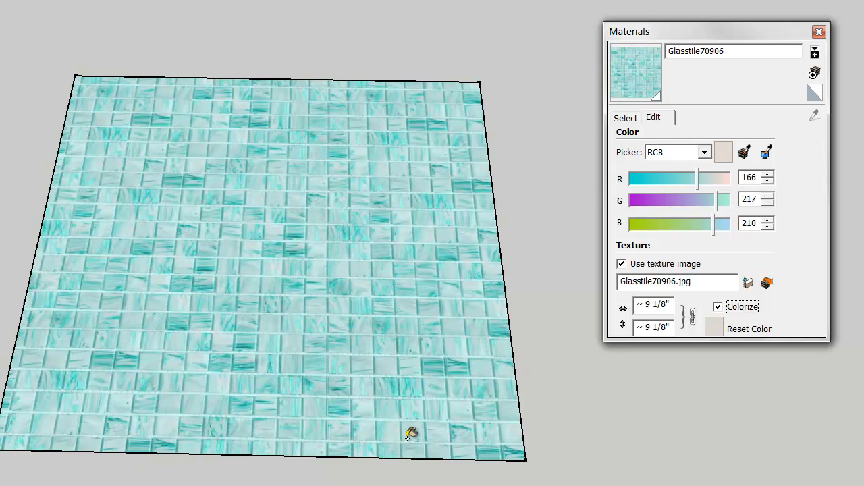
left_click(715, 328)
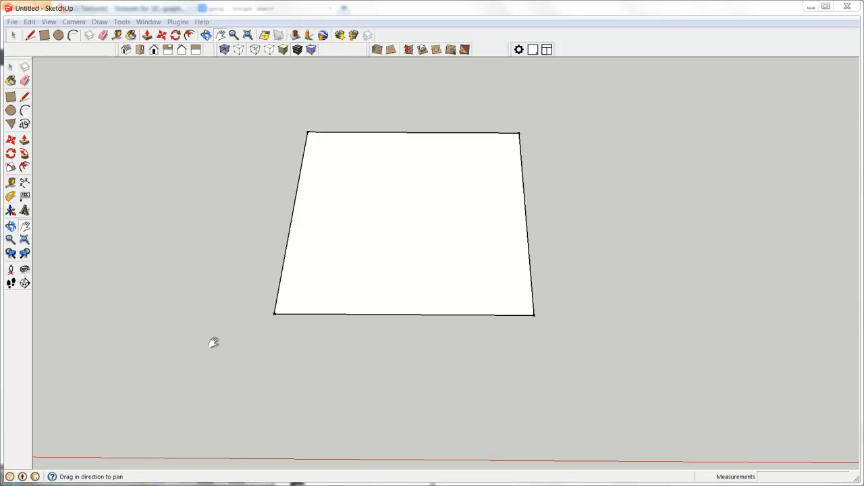
Step: Switch to Firefox, search Google for cgtextures and open the CG Textures website
left_click(811, 7)
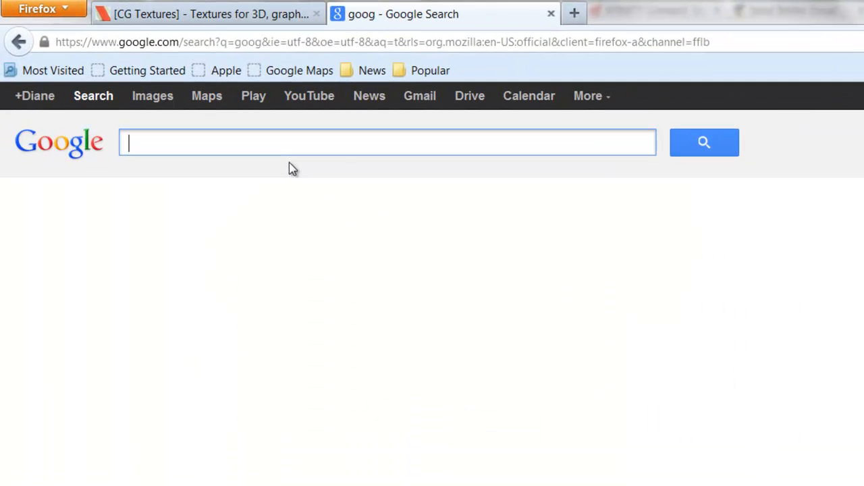
type("cg")
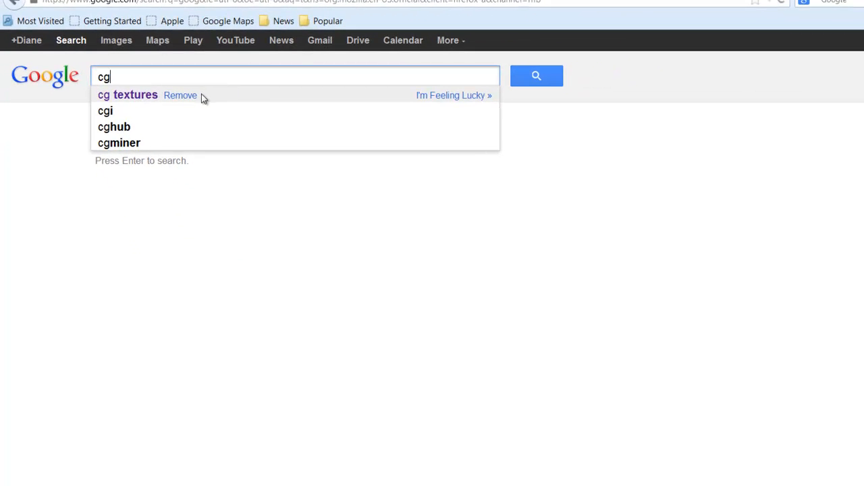
left_click(199, 96)
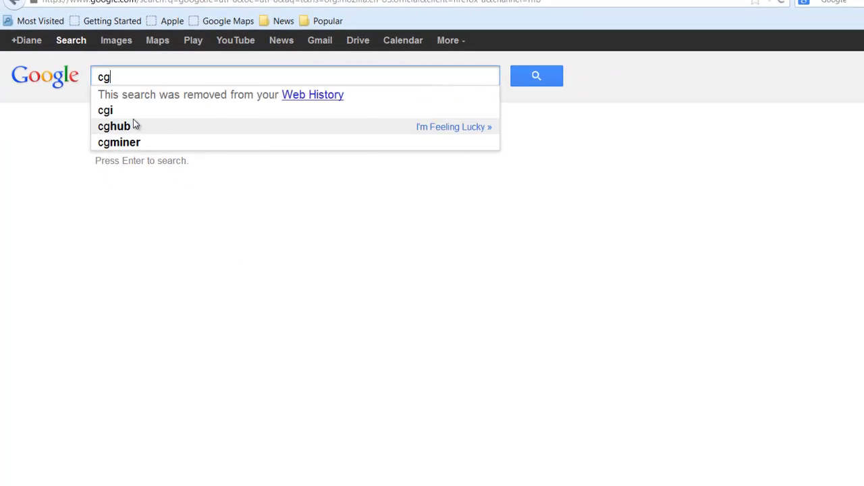
type("textures")
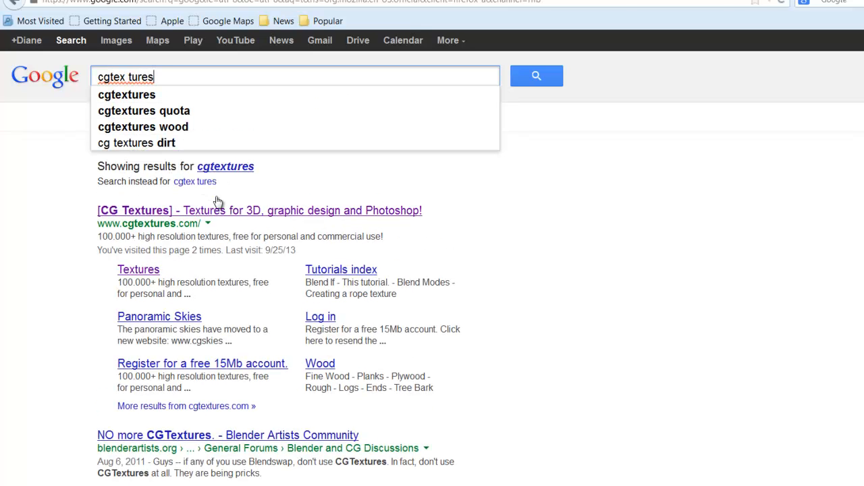
left_click(227, 213)
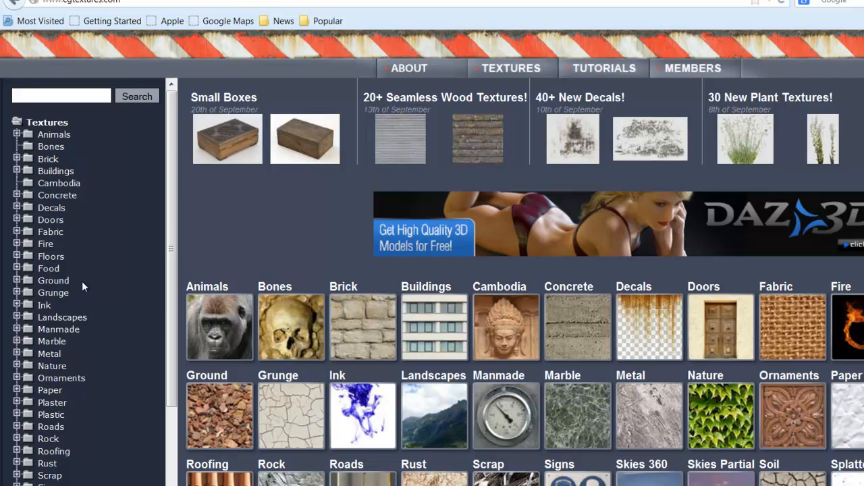
Step: Open the Zellige subcategory within the Tiles textures
scroll(166, 264, "down", 2)
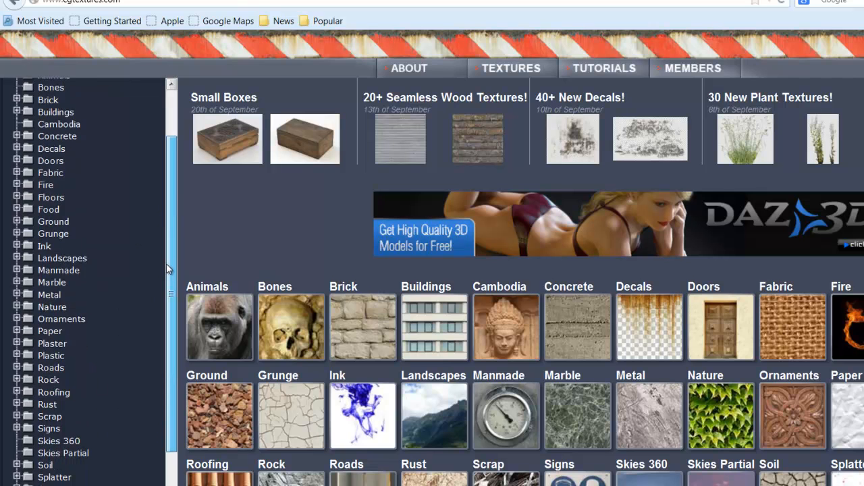
left_click(44, 479)
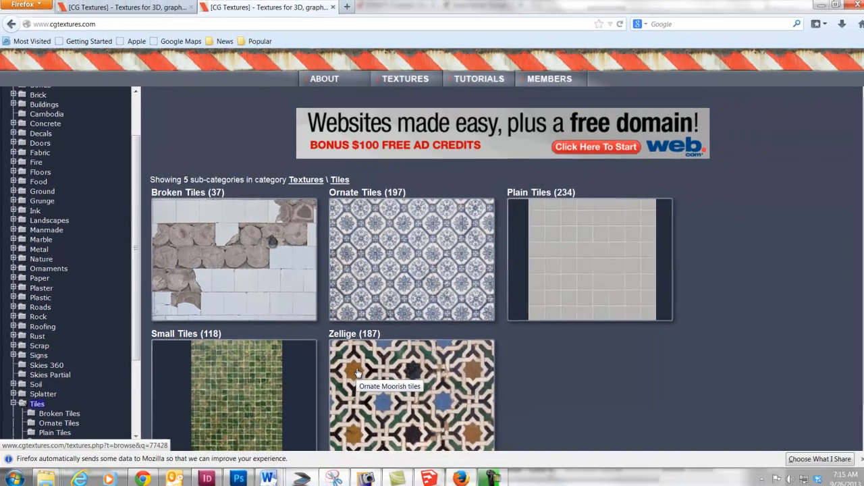
left_click(449, 439)
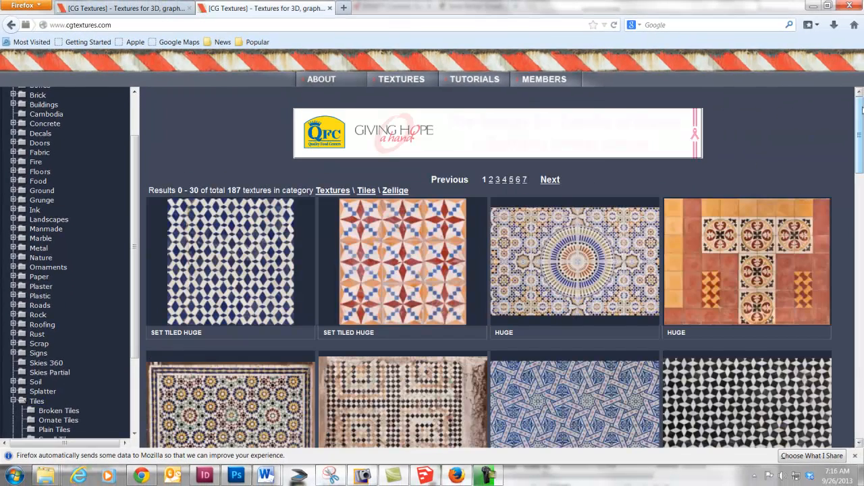
Step: Browse the Zellige textures, open the tiled red, orange and blue star pattern, and bring its downloadable images into view
left_click_drag(860, 113, 860, 126)
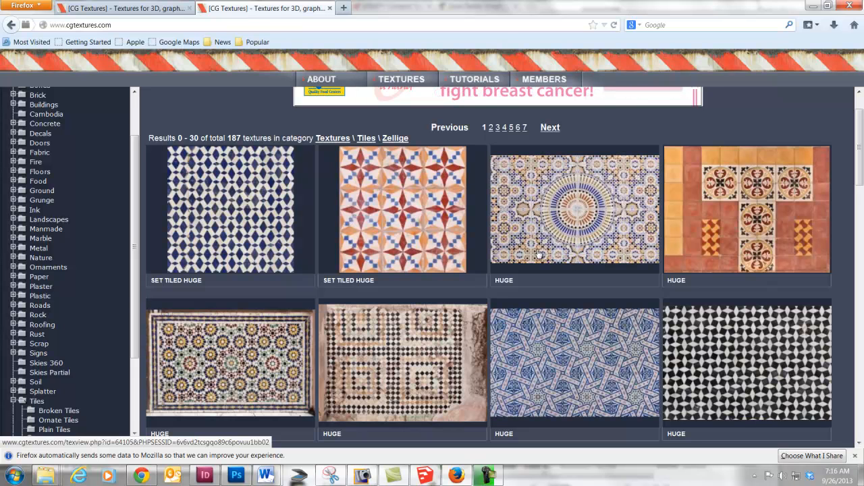
scroll(503, 246, "down", 2)
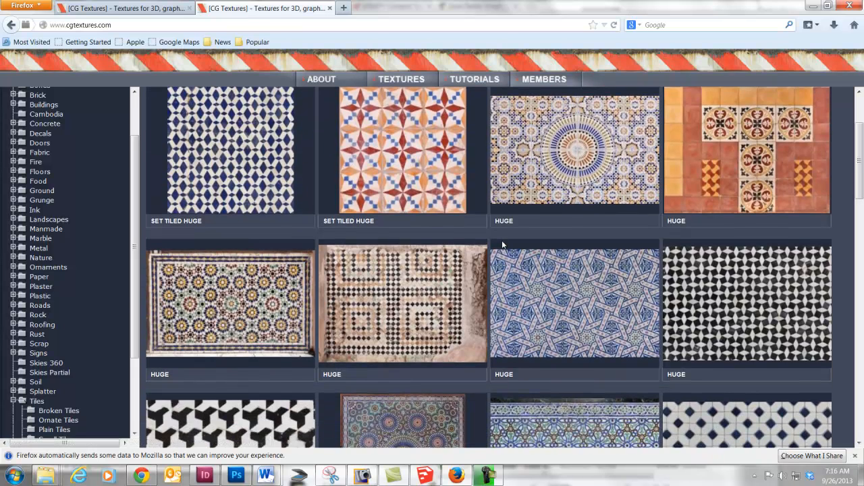
scroll(502, 245, "down", 5)
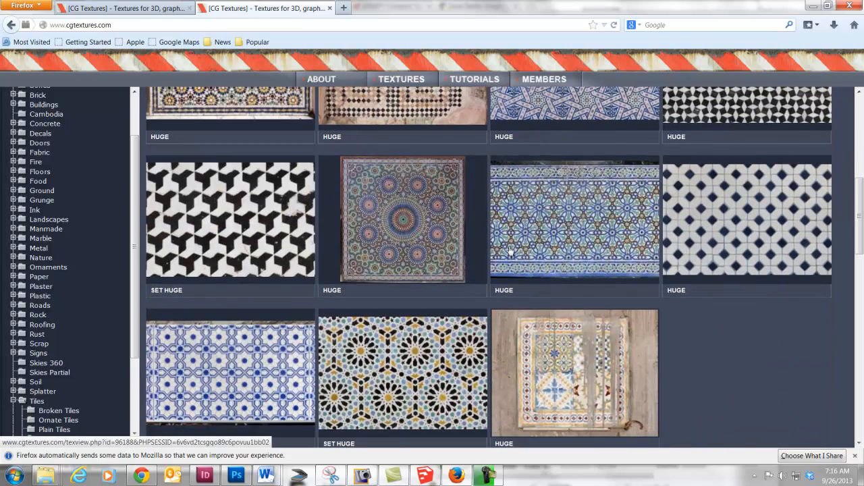
scroll(526, 273, "up", 5)
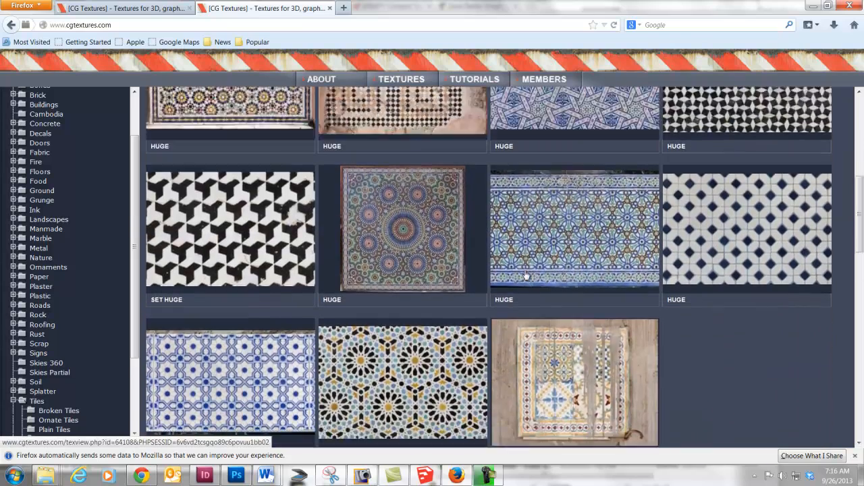
scroll(490, 260, "up", 1)
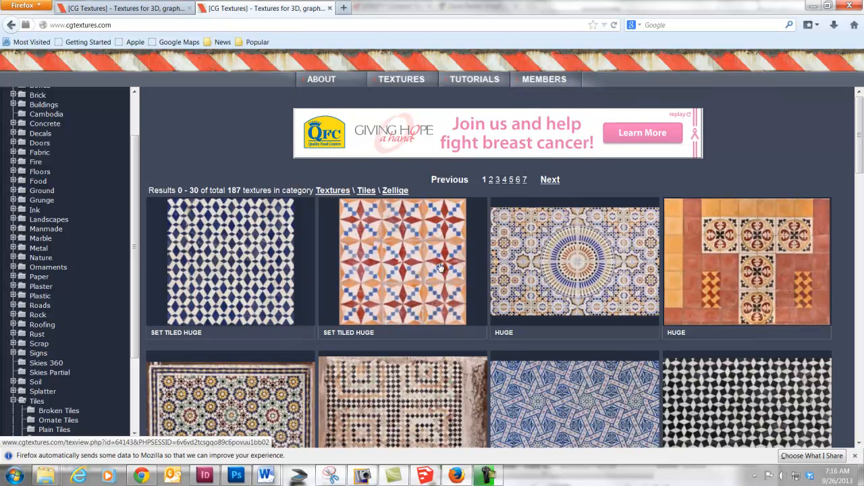
left_click(401, 264)
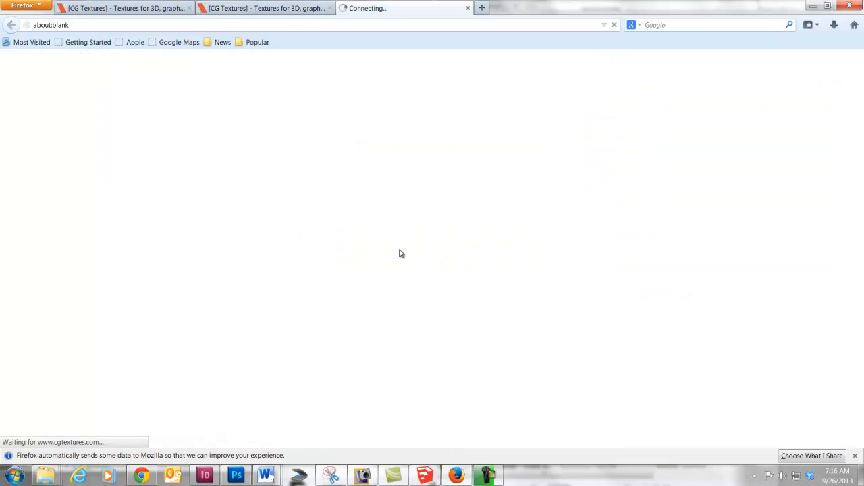
scroll(419, 223, "down", 3)
mouse_move(124, 264)
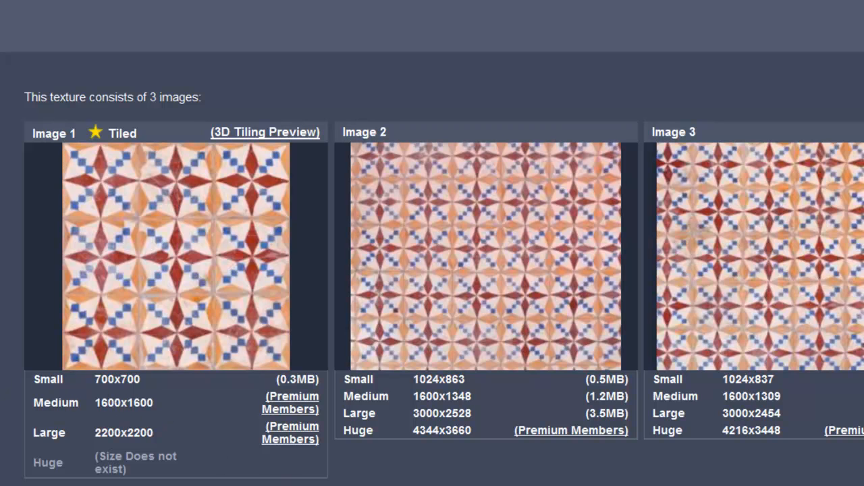
Step: Download the small 700x700 version of the tiled star pattern image and save the file
mouse_move(220, 274)
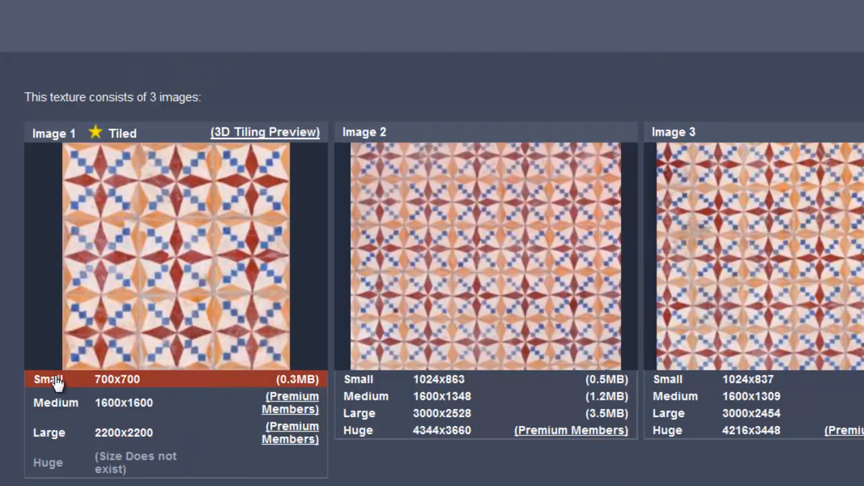
left_click(58, 384)
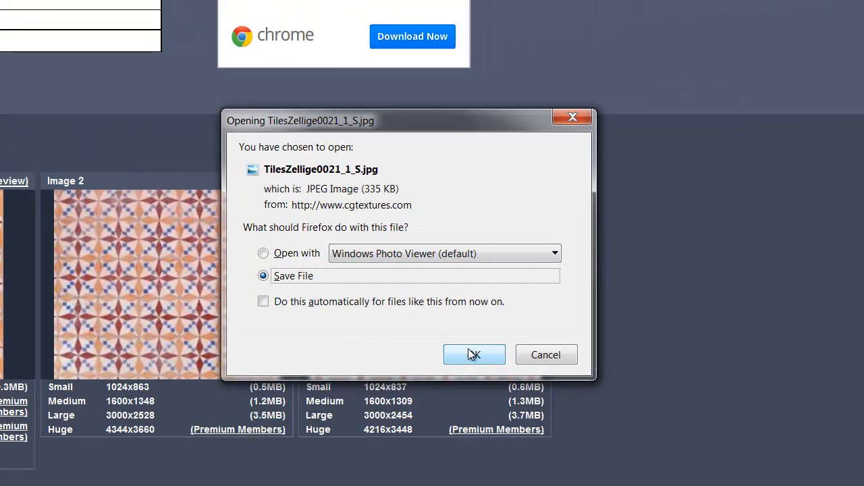
left_click(475, 356)
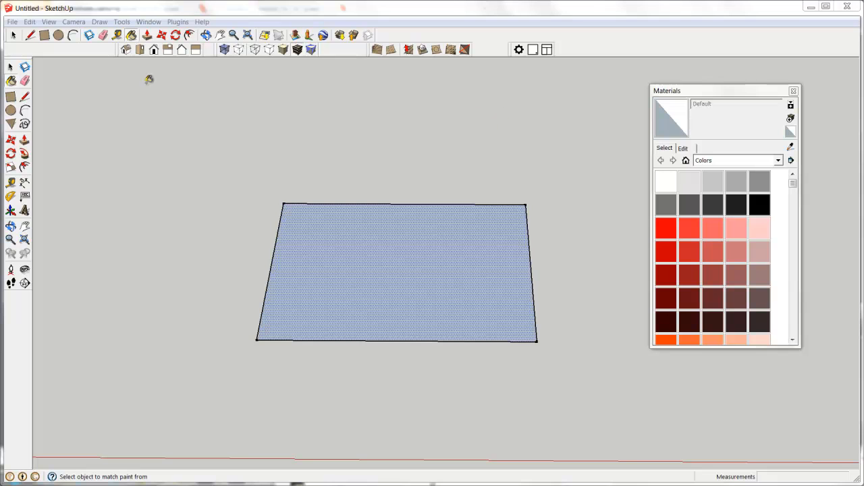
Step: Switch to SketchUp, start importing a file and open the tile folder within the sketchup materials folder
left_click(12, 22)
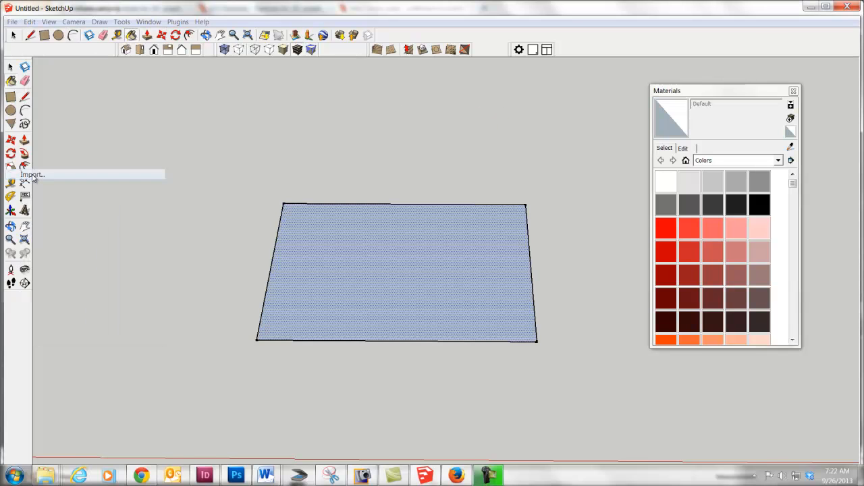
left_click(33, 176)
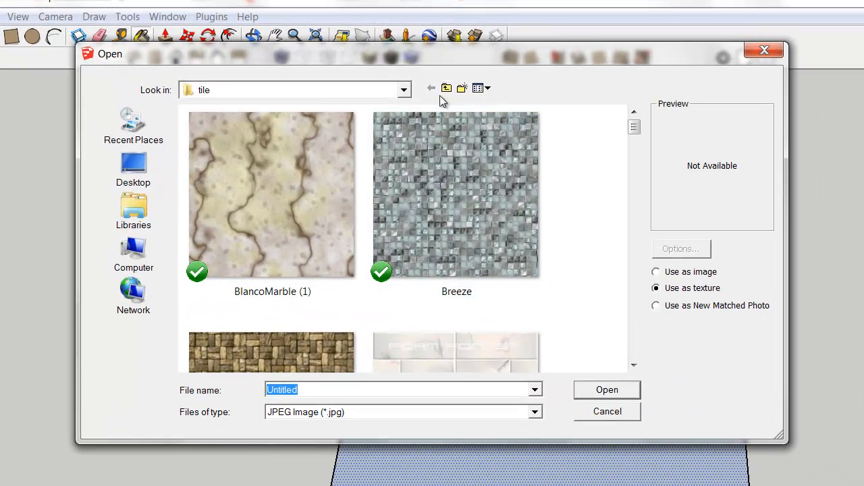
left_click(445, 90)
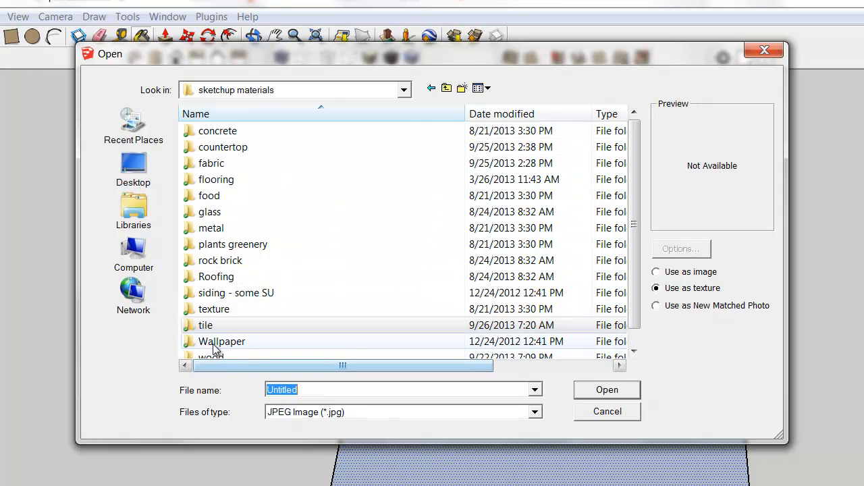
double_click(204, 326)
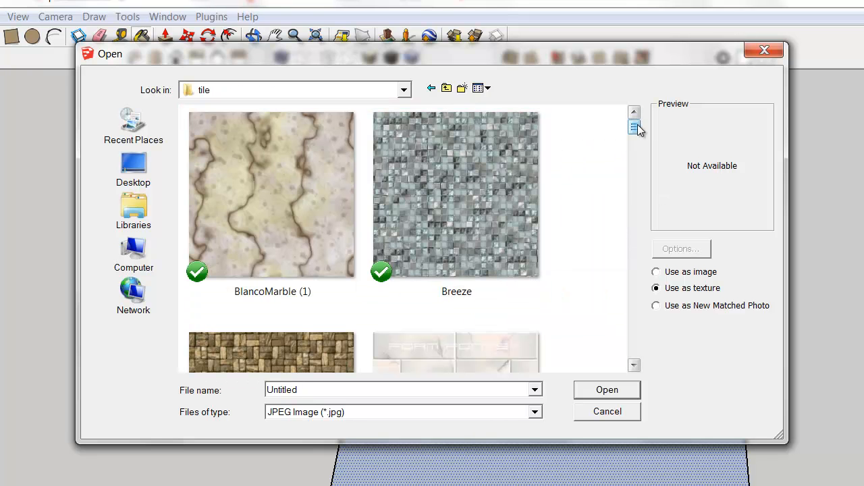
left_click_drag(635, 128, 635, 157)
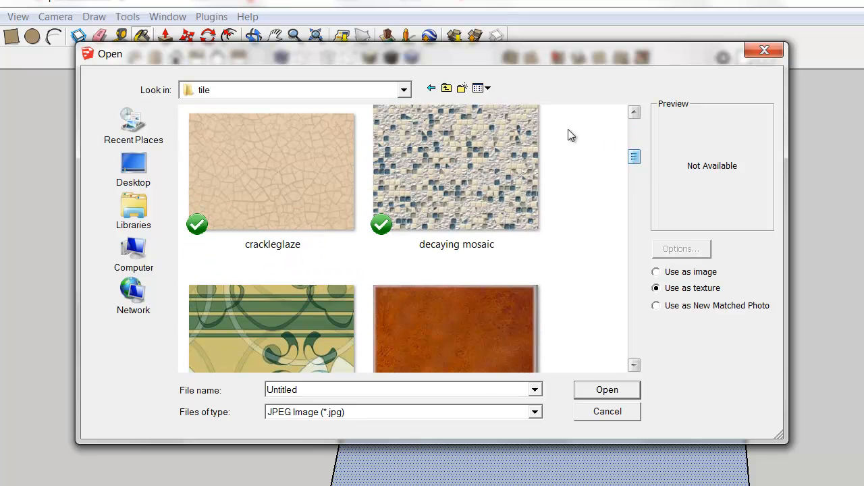
Step: Try the Details file view, return to extra large icons, and select the TilesZellige0021_1_S image
left_click(487, 88)
left_click(513, 193)
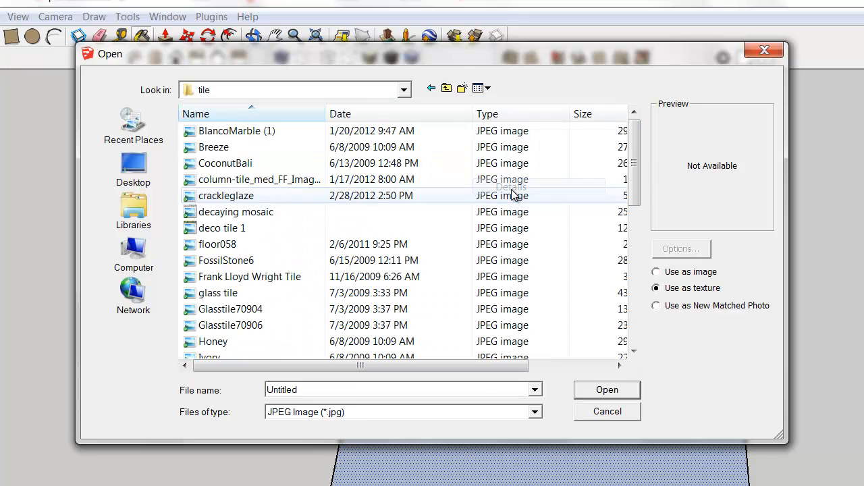
left_click(483, 88)
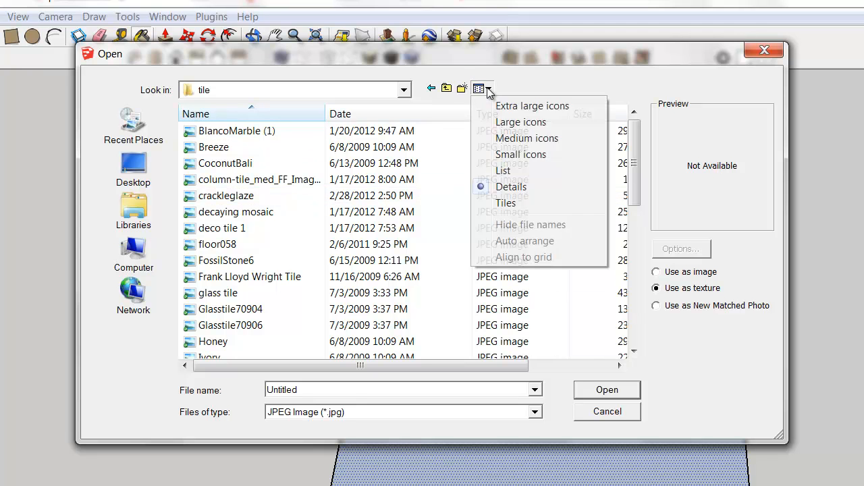
left_click(497, 106)
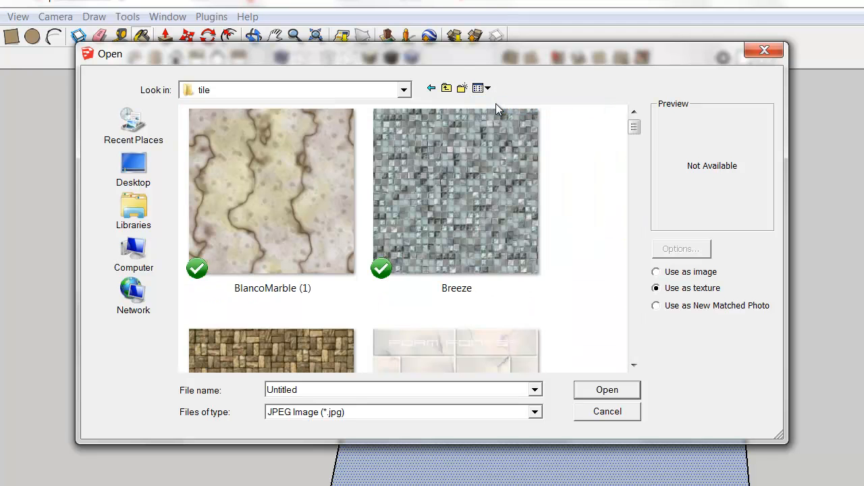
left_click_drag(635, 134, 623, 329)
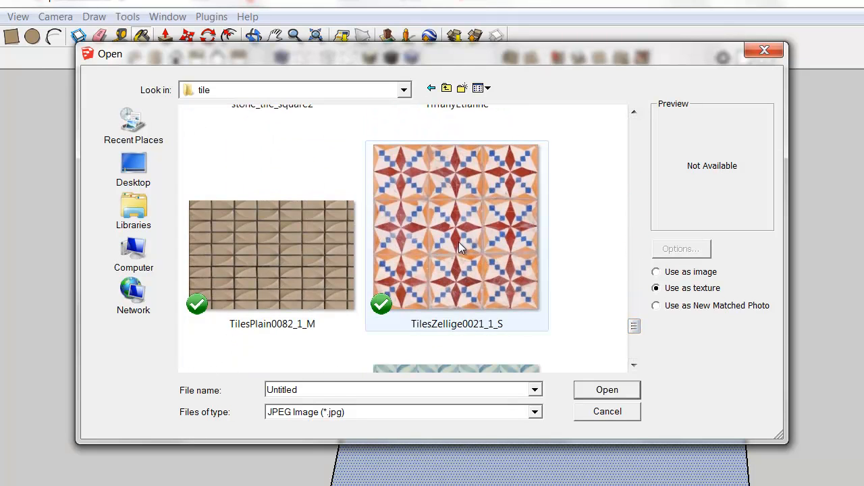
left_click(459, 243)
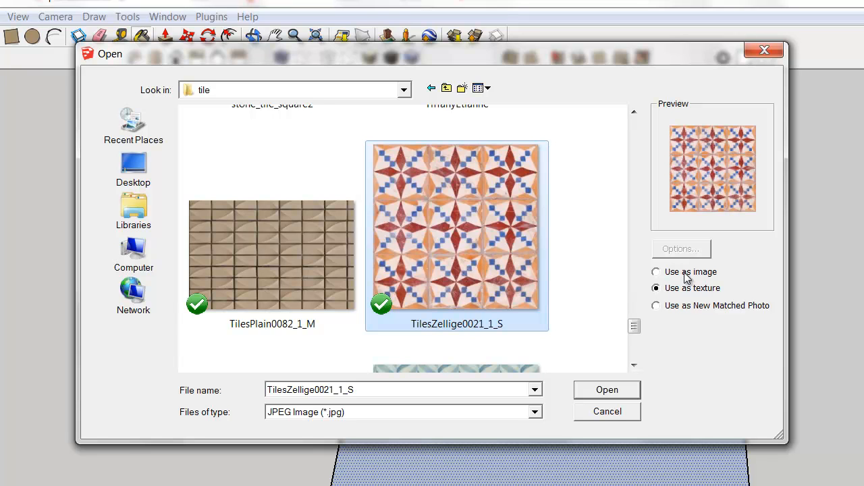
Step: Switch the import file type to SketchUp Files (*.skp), and set it back to JPEG Image (*.jpg)
left_click(535, 412)
scroll(460, 428, "up", 2)
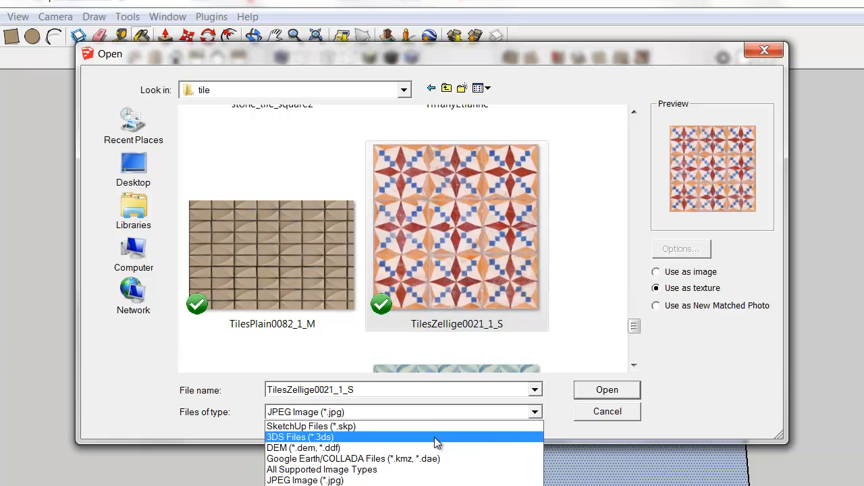
left_click(363, 426)
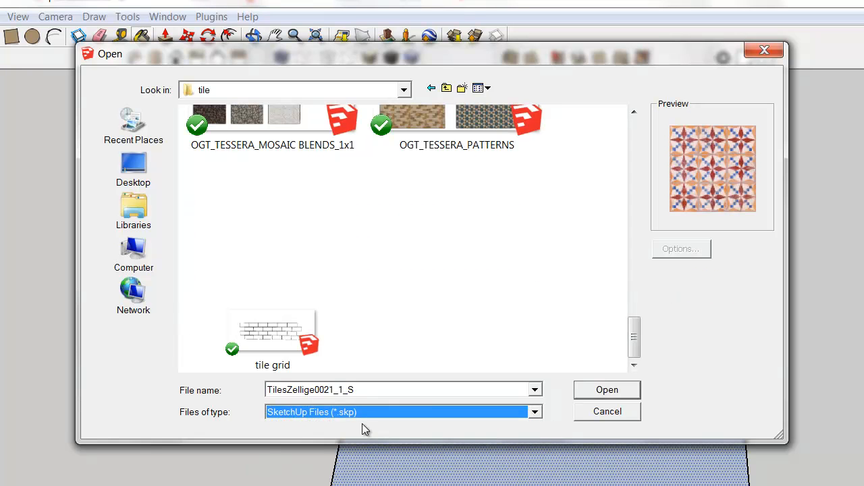
left_click(535, 413)
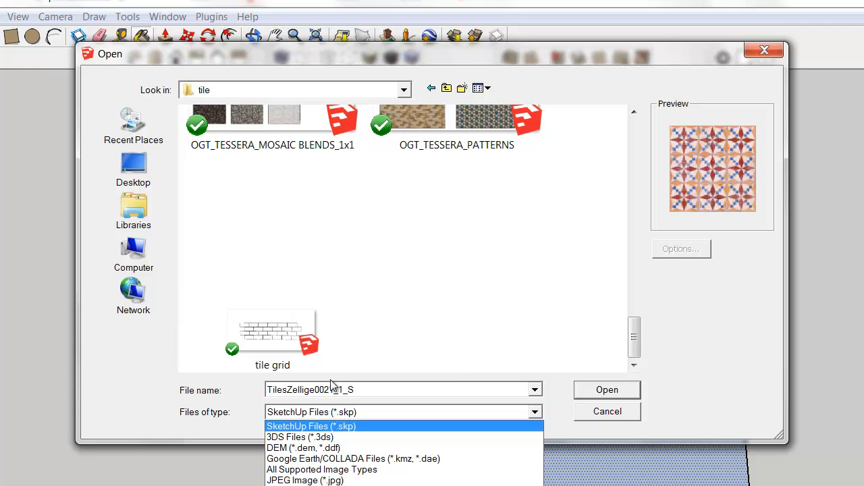
left_click(317, 480)
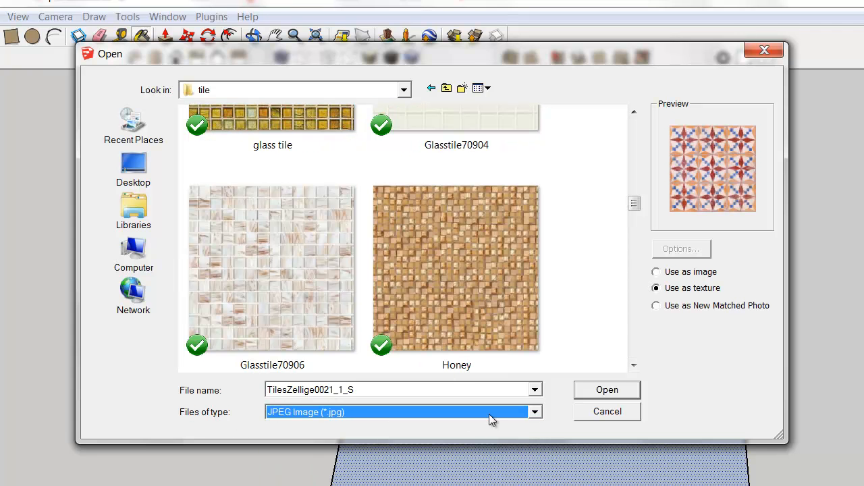
Step: Import TilesZellige0021_1_S as a texture and place it at a small scale near the rectangle's front-left corner to tile the face
left_click_drag(633, 216, 635, 328)
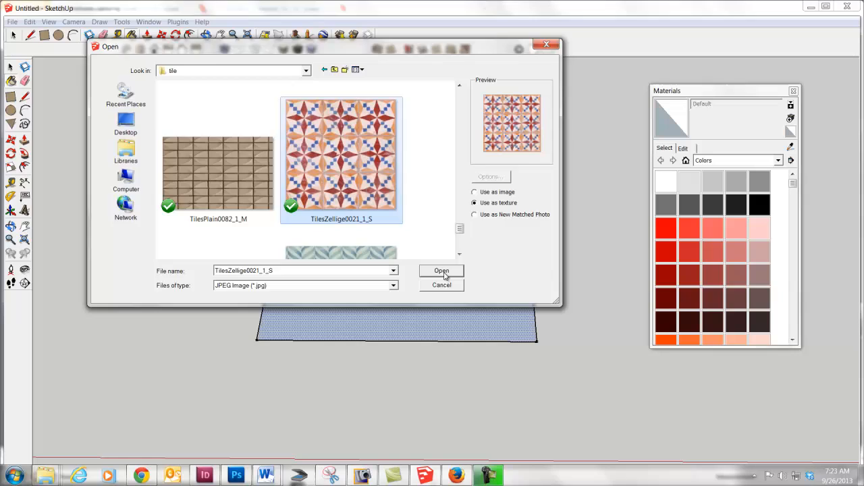
left_click(510, 317)
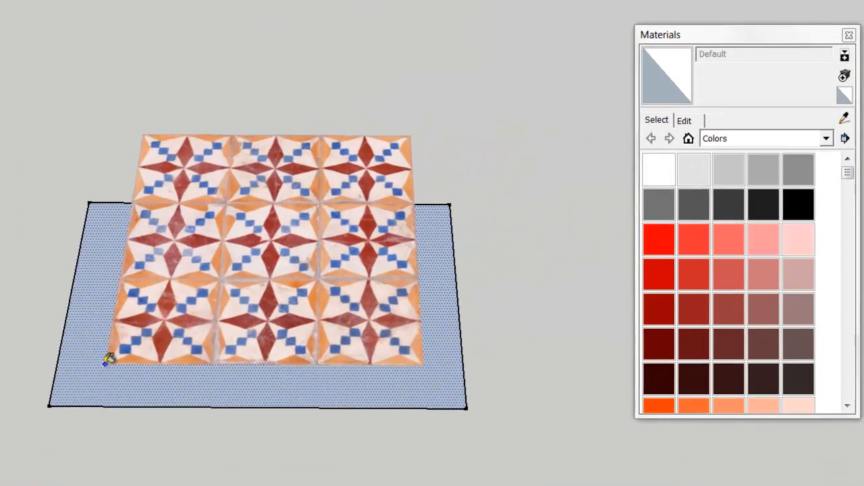
left_click(296, 310)
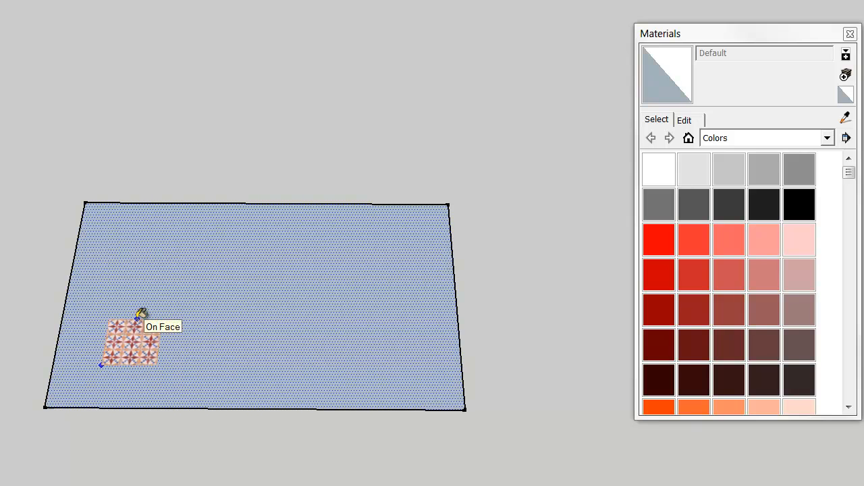
left_click(139, 316)
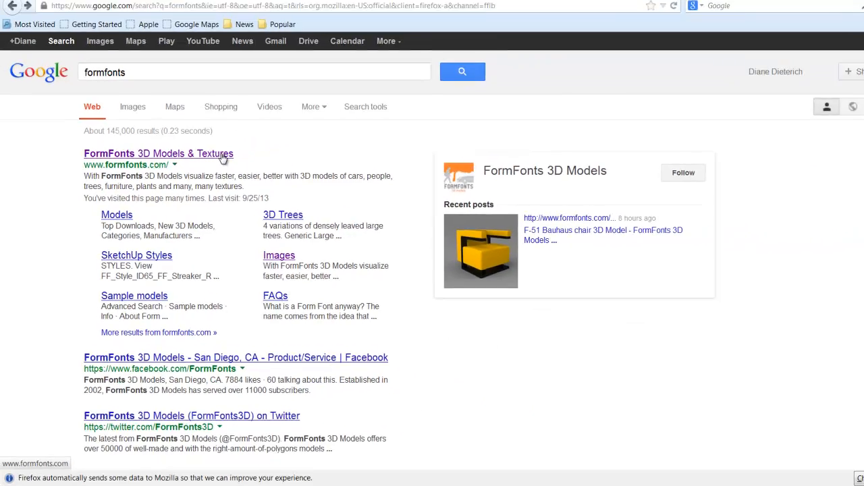
Step: Switch to Firefox, open the FormFonts website from the Google results, and search its image library for tile
left_click(313, 128)
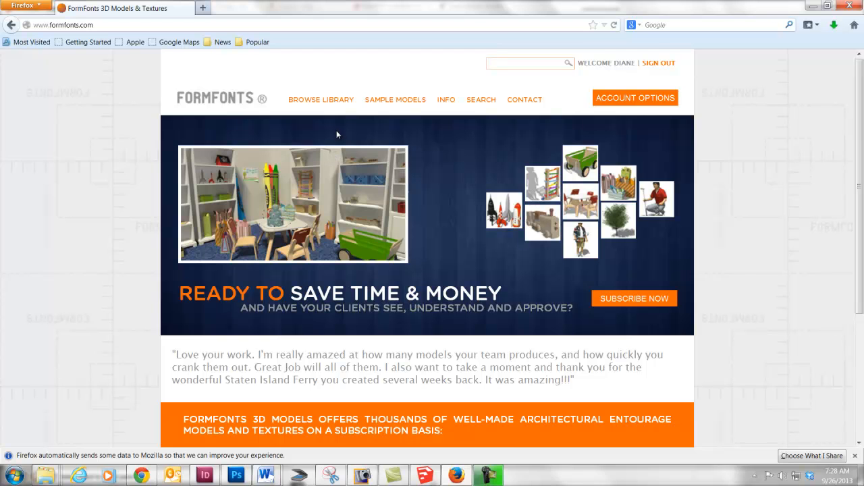
mouse_move(328, 104)
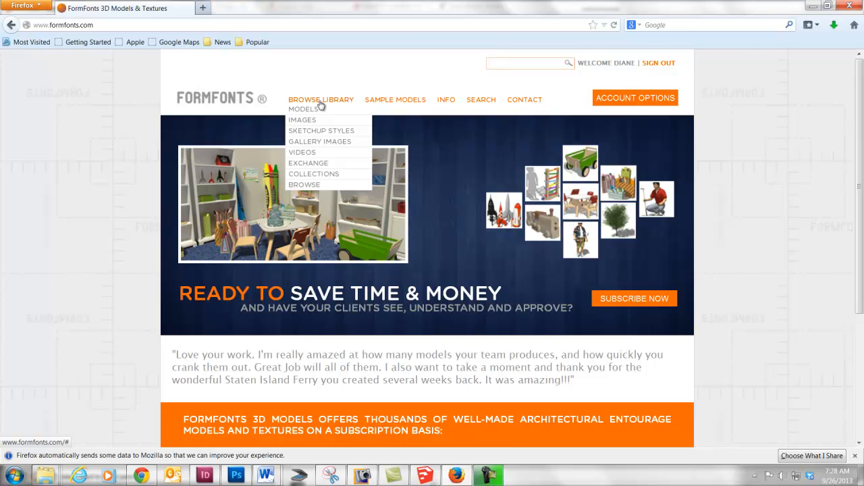
left_click(312, 122)
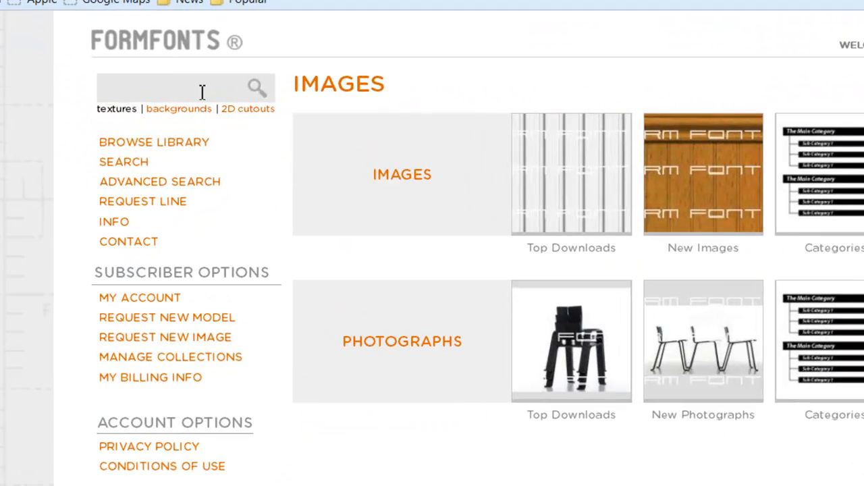
type("tile")
key("Return")
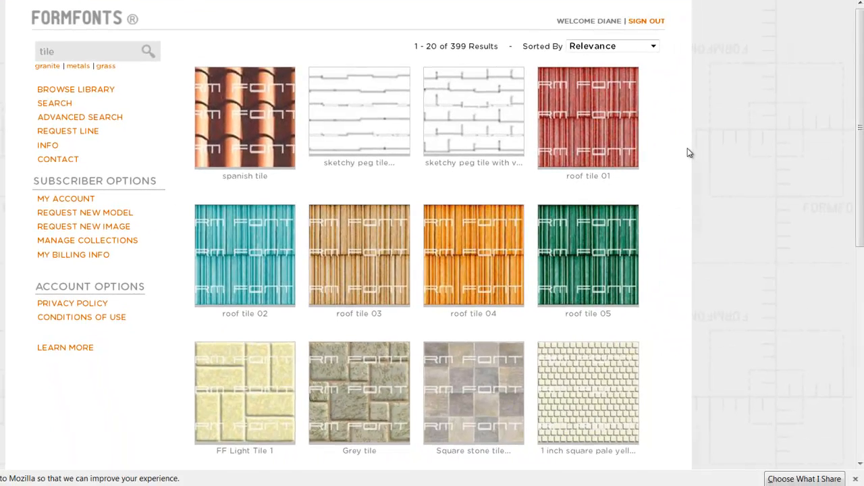
Step: Examine the tile textures on pages 1 through 4 of the search results
scroll(687, 152, "down", 3)
scroll(686, 155, "down", 8)
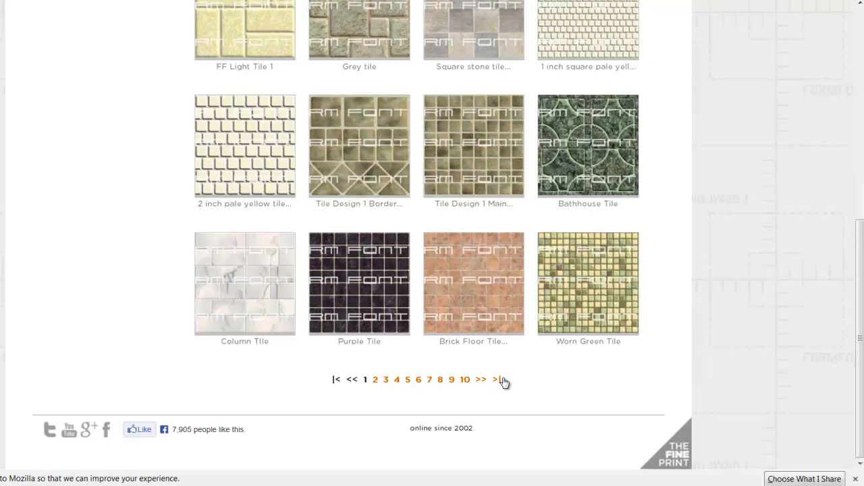
left_click(480, 380)
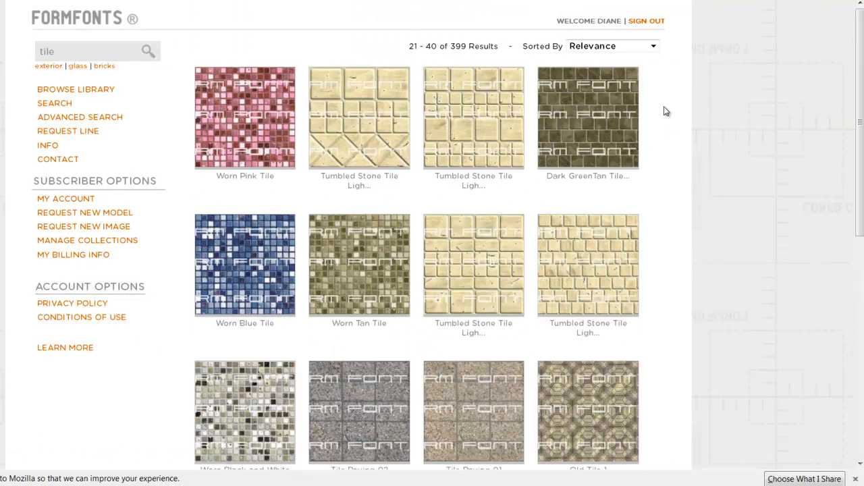
scroll(663, 111, "down", 3)
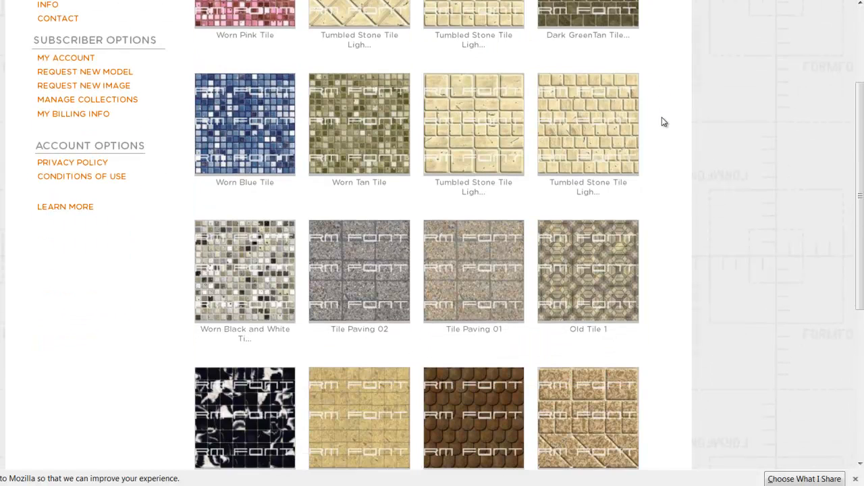
scroll(664, 122, "down", 6)
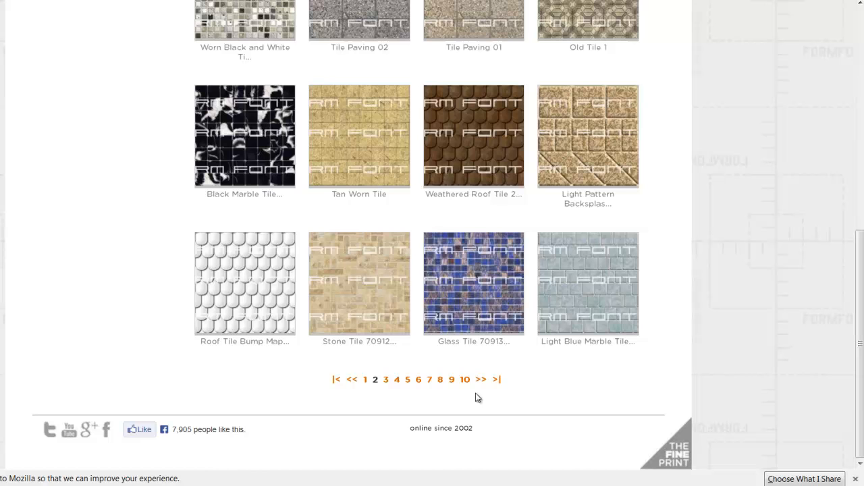
left_click(386, 379)
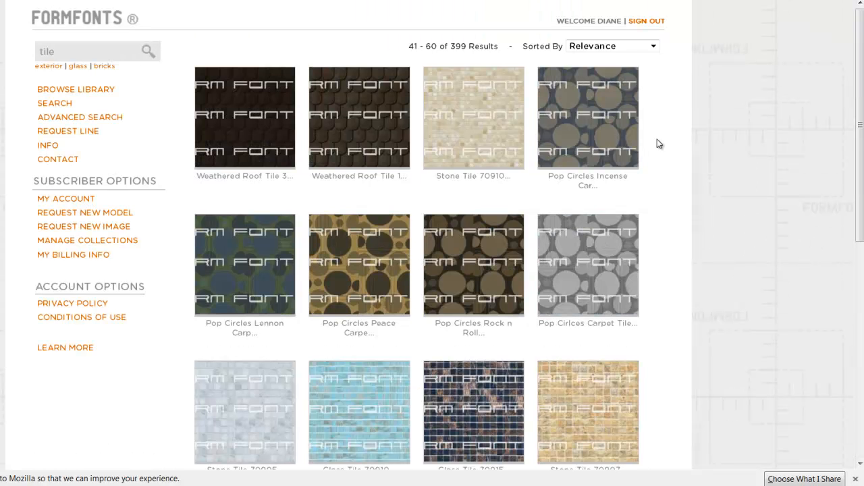
scroll(658, 144, "down", 9)
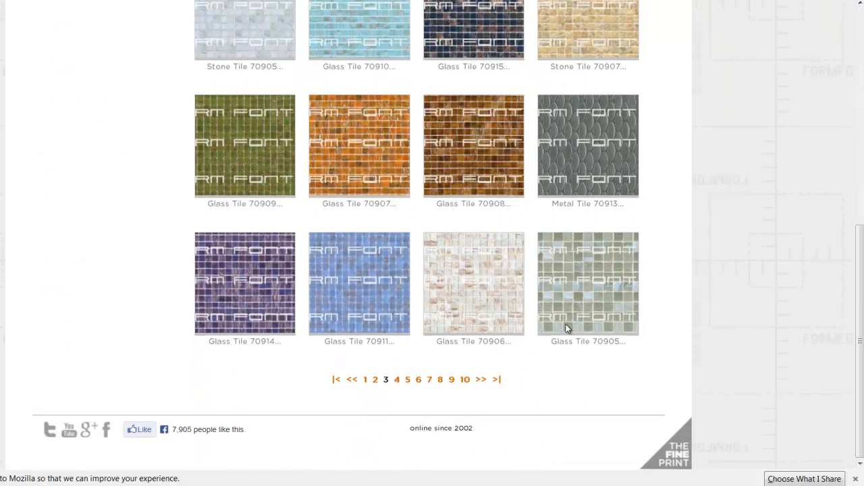
left_click(397, 380)
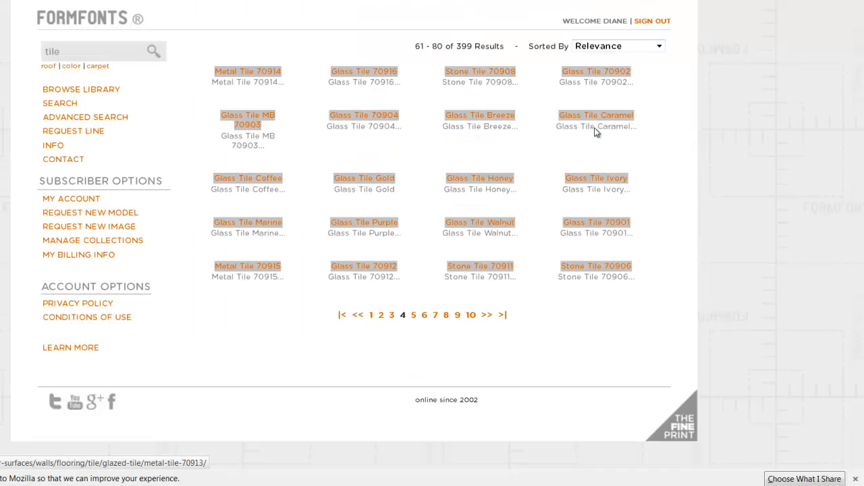
scroll(678, 140, "down", 3)
scroll(678, 140, "down", 5)
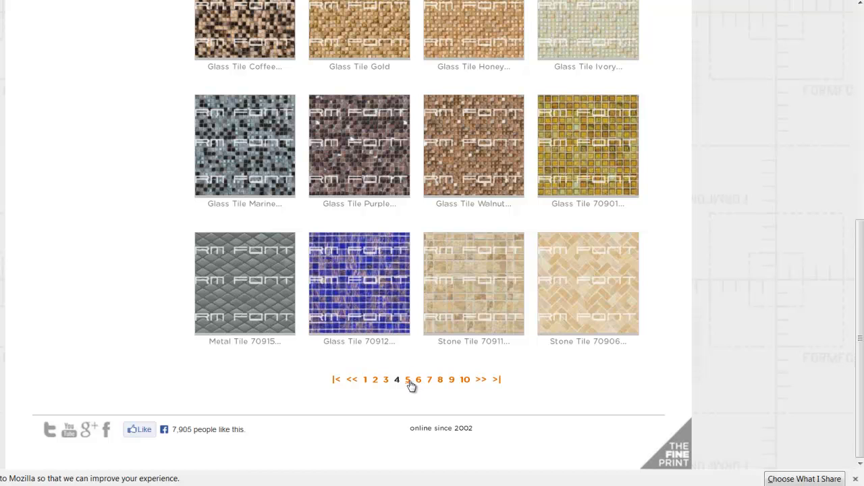
Step: Go to page 5 of the tile results and open the Tile Coconut Bali texture
left_click(407, 380)
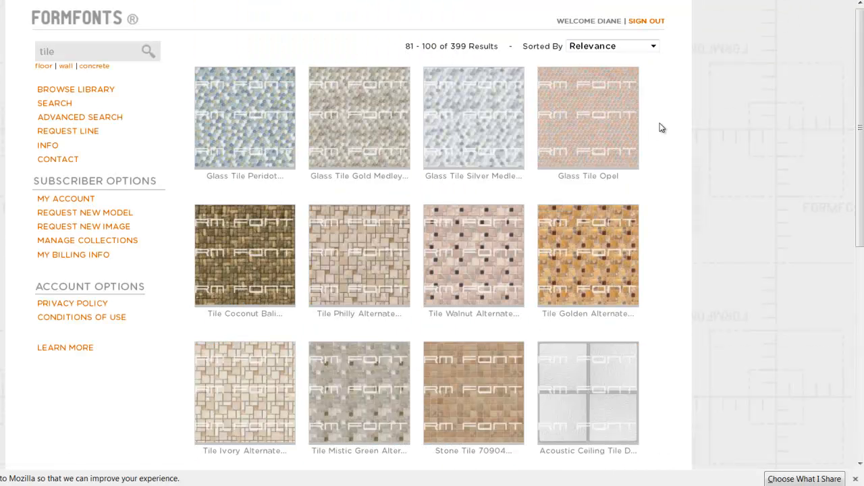
scroll(662, 128, "down", 3)
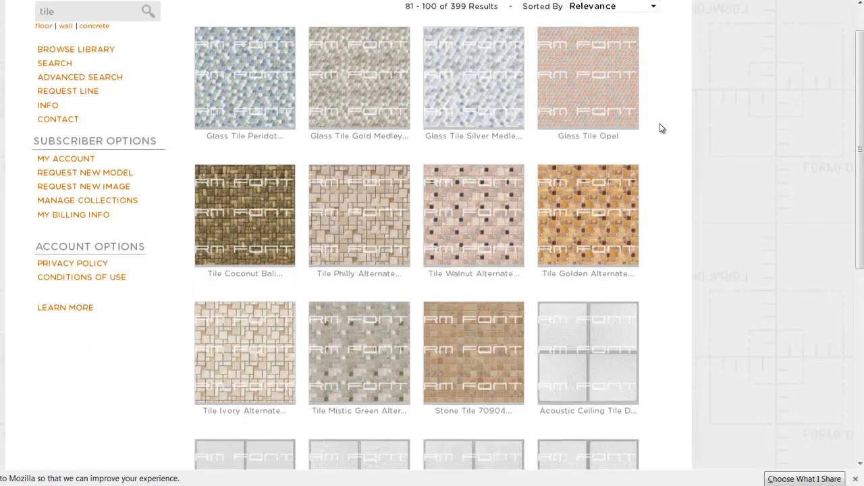
left_click(245, 128)
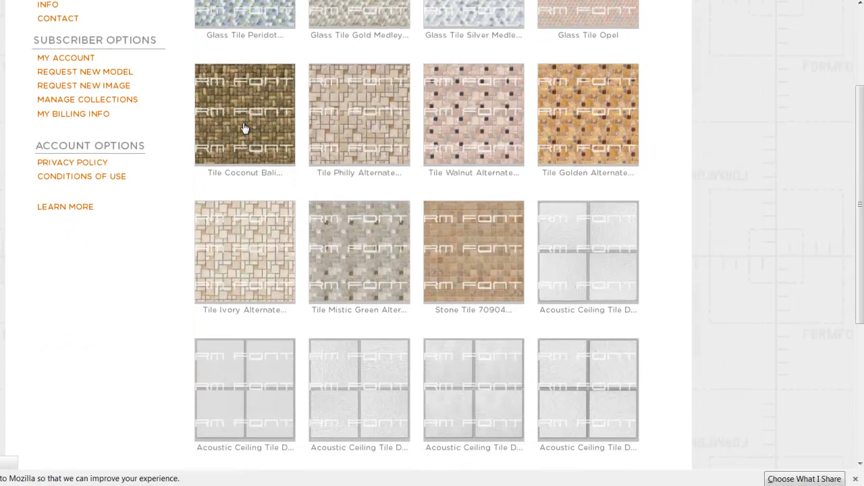